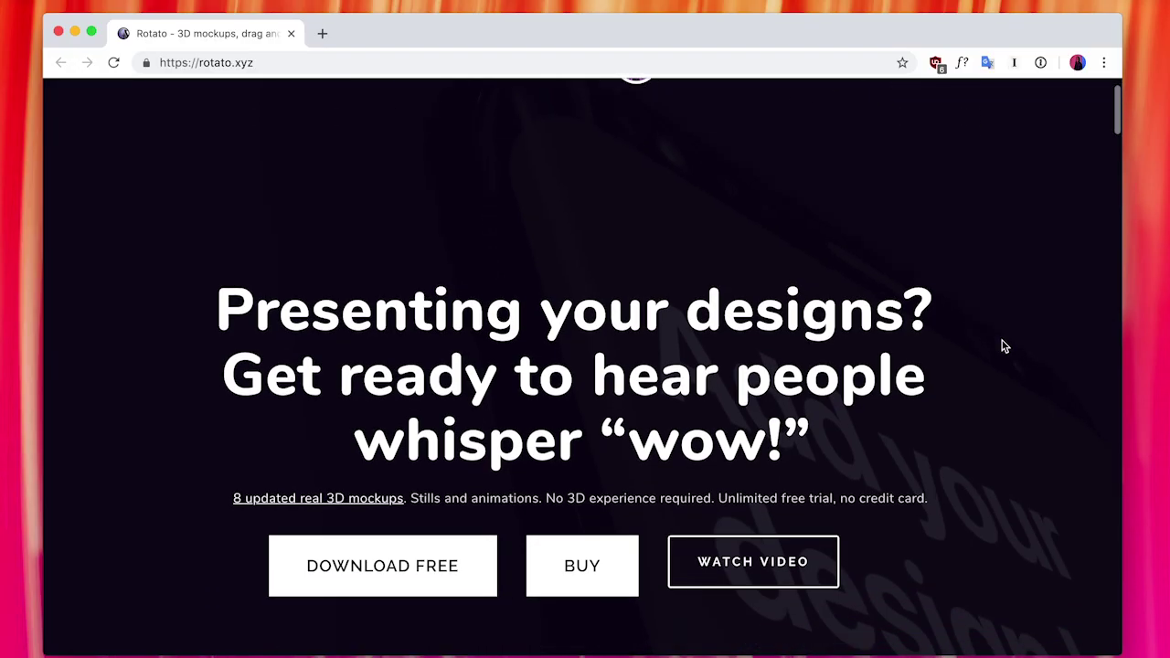
Step: Scroll down to Rotato's feature list and advance the mockup slideshow twice to the white phone example
scroll(1003, 345, down, 3)
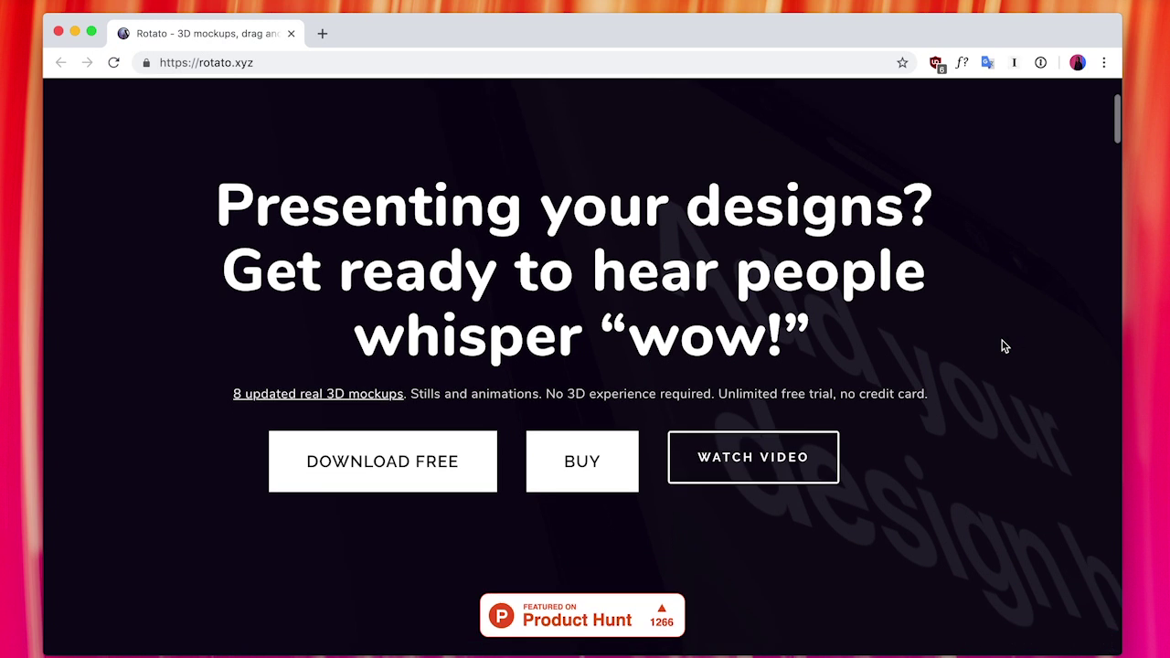
scroll(1002, 345, down, 5)
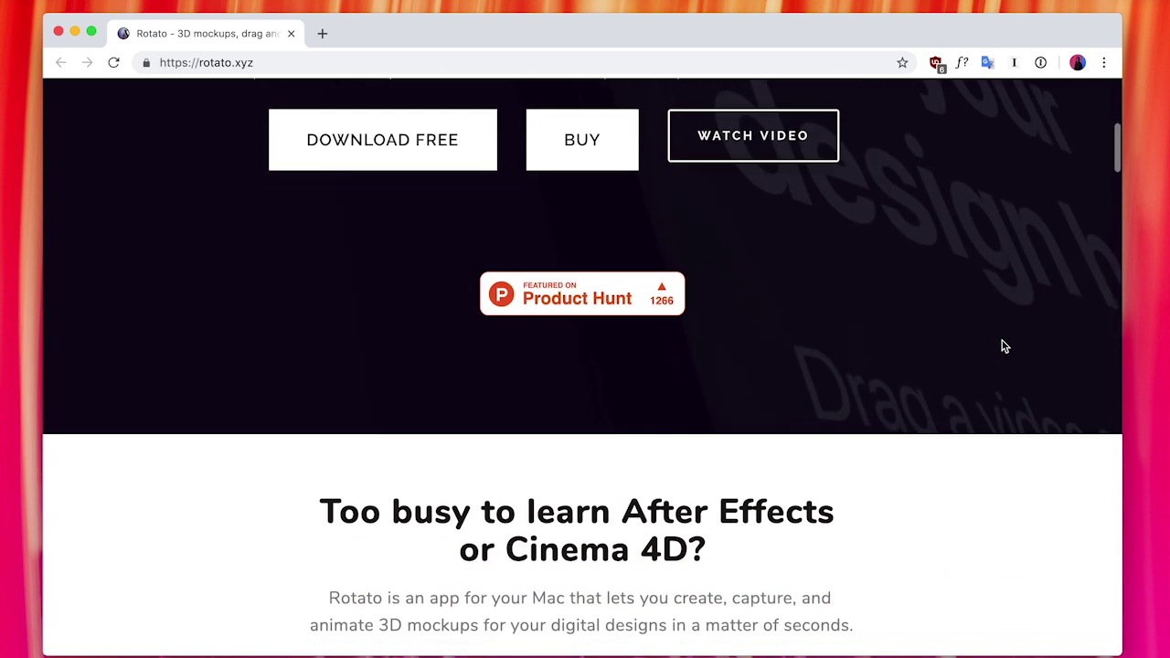
scroll(1003, 345, down, 8)
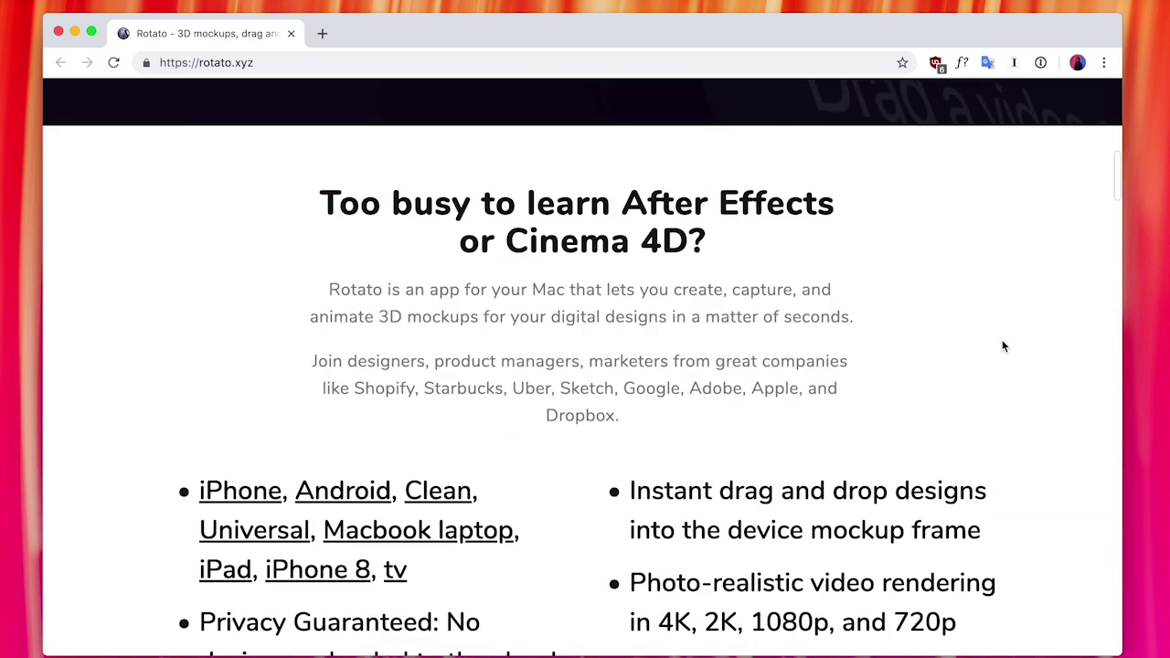
scroll(1003, 345, down, 5)
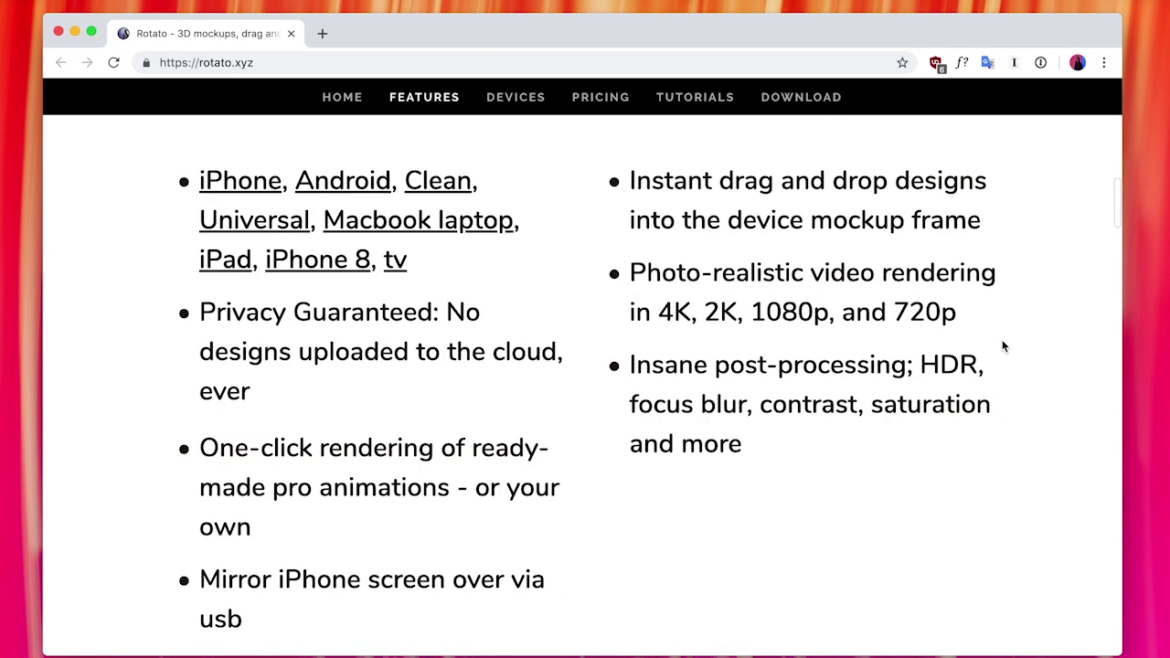
scroll(1002, 345, down, 3)
scroll(1002, 346, down, 12)
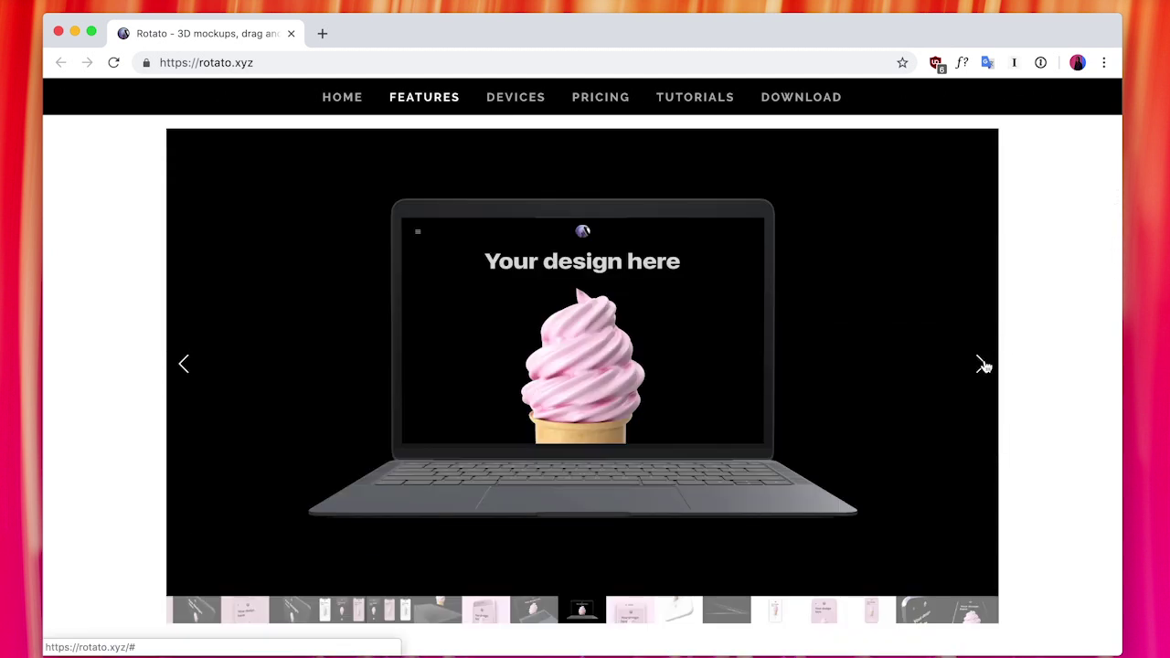
click(982, 365)
click(982, 364)
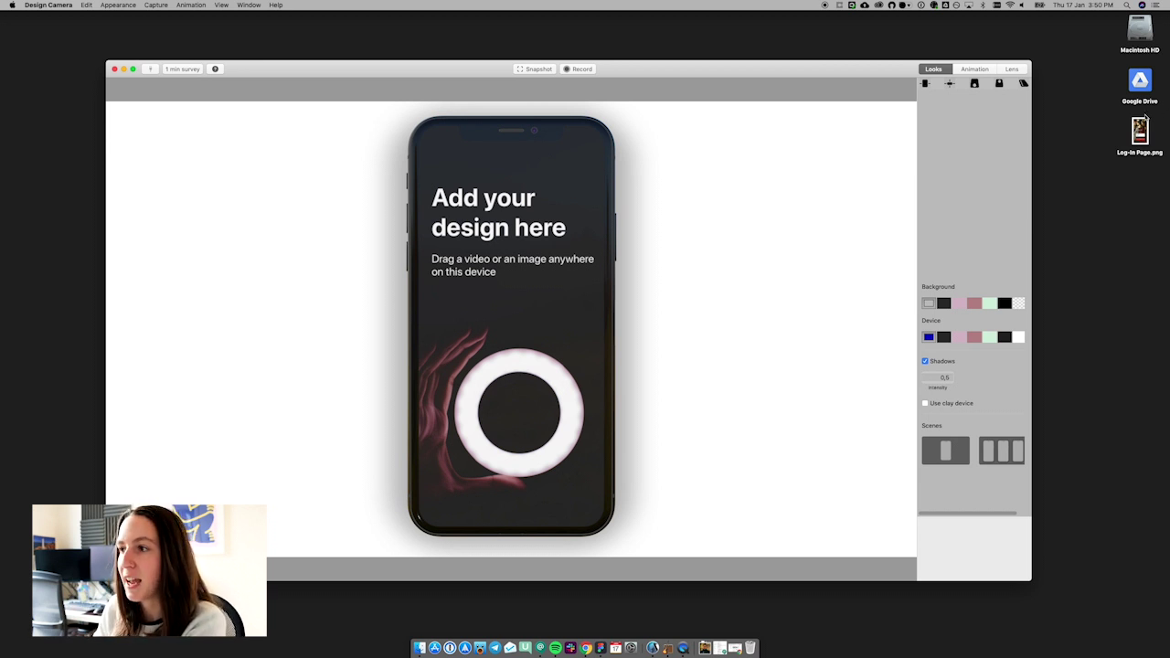
Step: Drag Log-in Page.png onto the blank iPhone mockup's screen
drag(1140, 130, 456, 294)
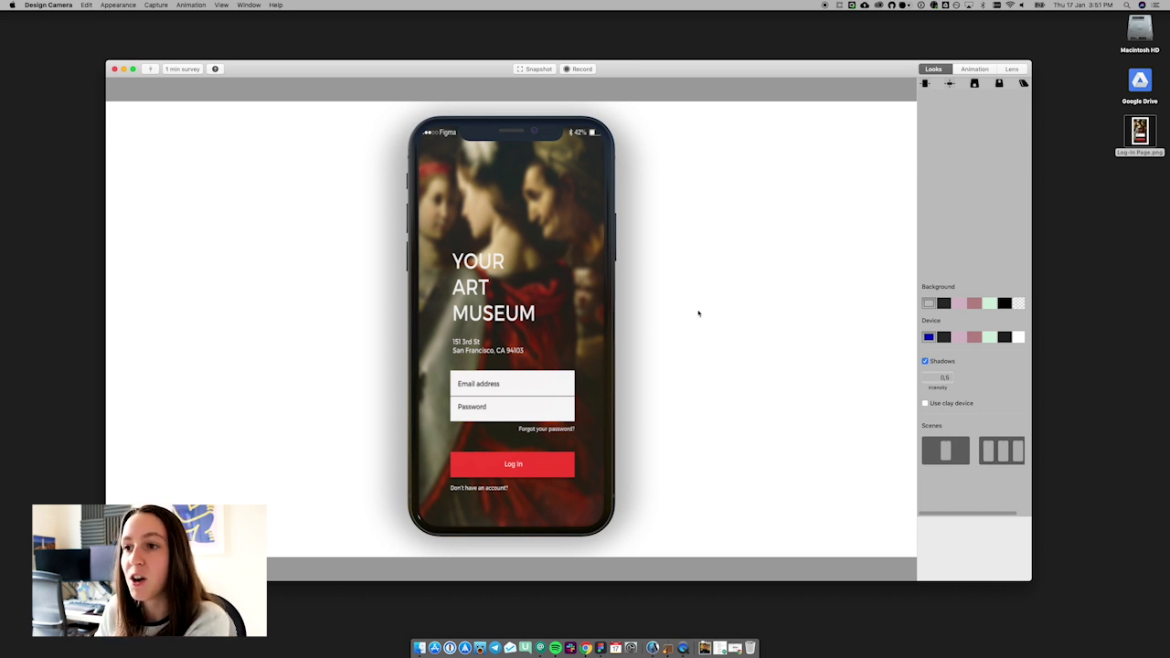
Step: Browse the Appearance menu options and set the canvas background to dark grey
click(112, 5)
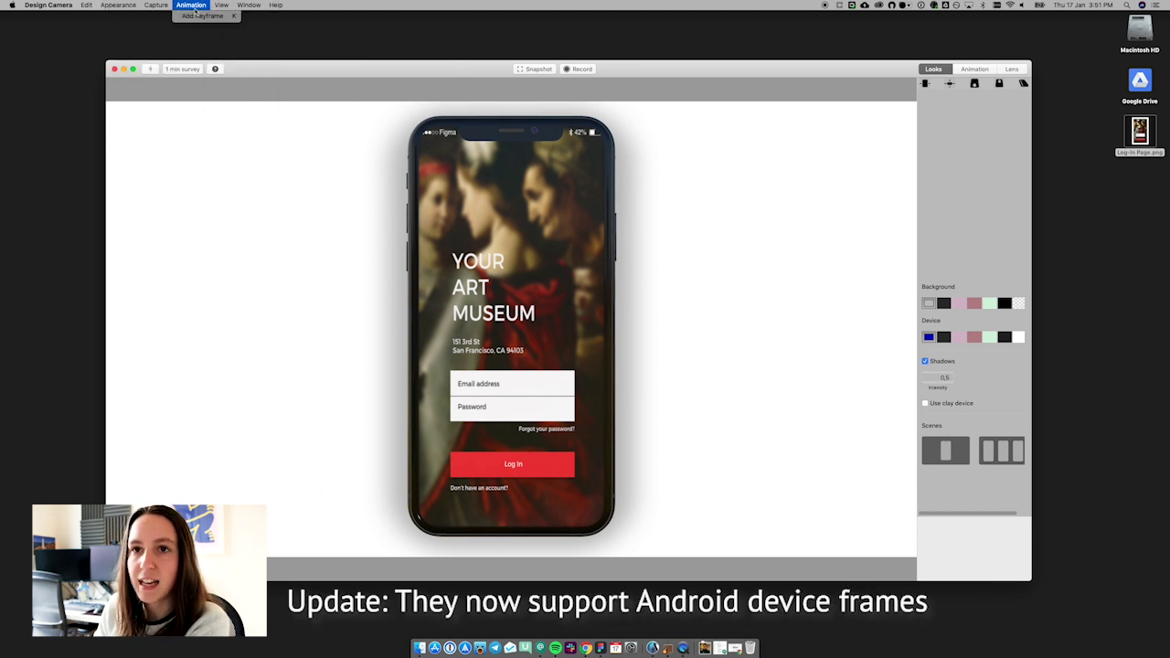
mouse_move(158, 6)
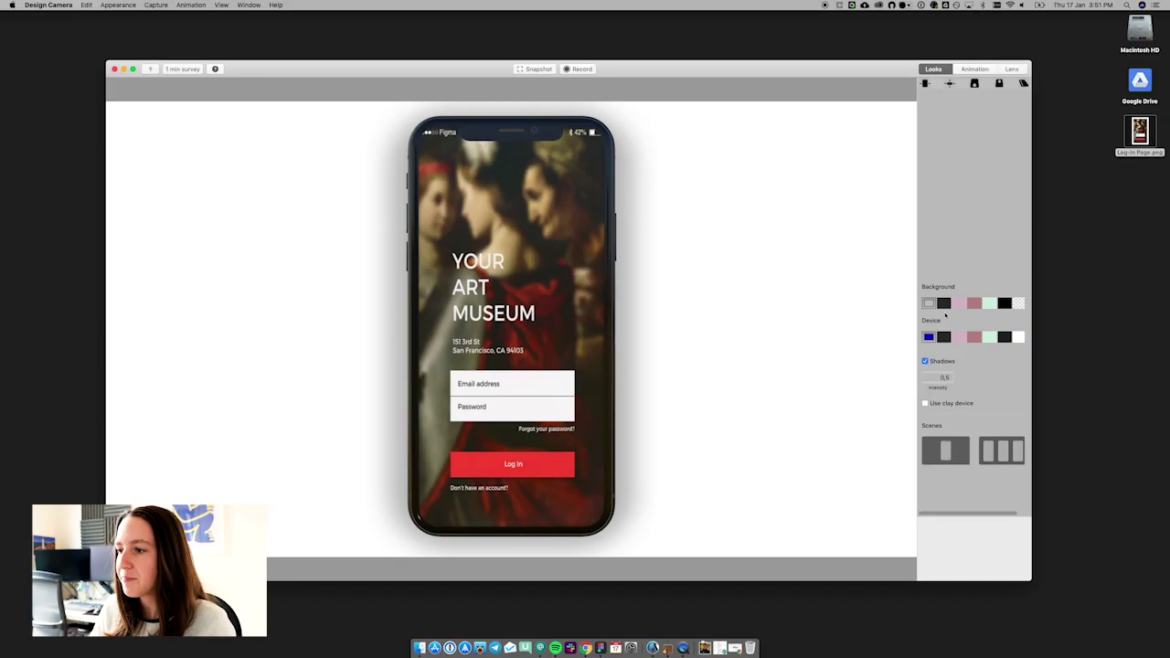
click(944, 304)
Step: Keep the background dark grey after trying mint green and the custom colour picker
click(988, 304)
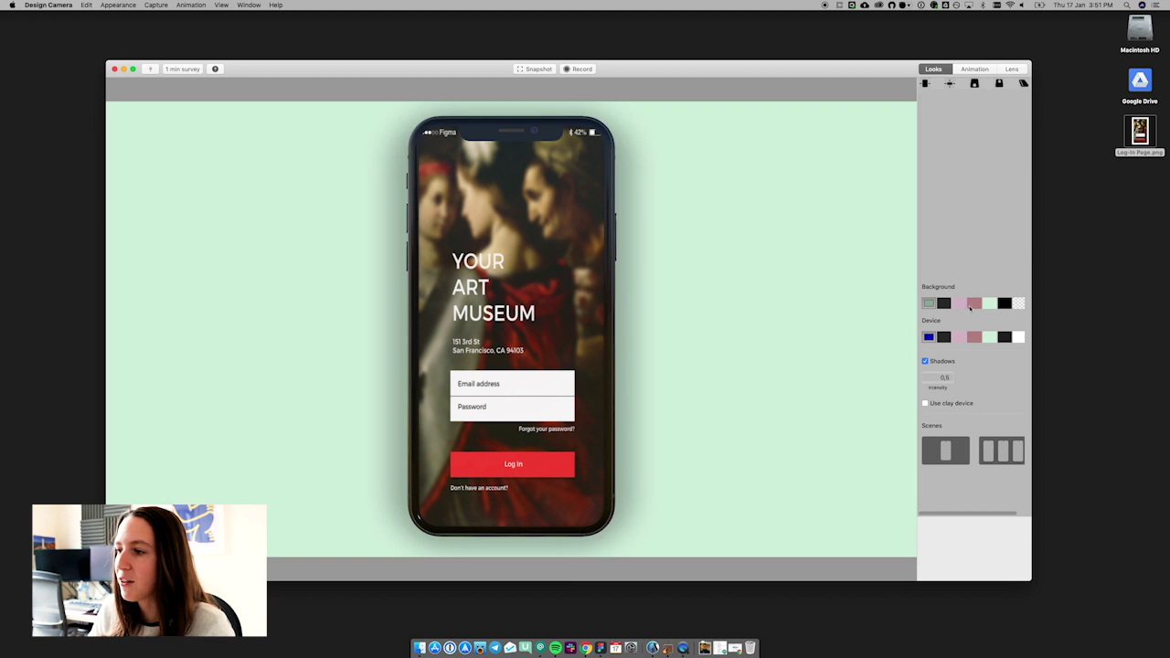
click(944, 304)
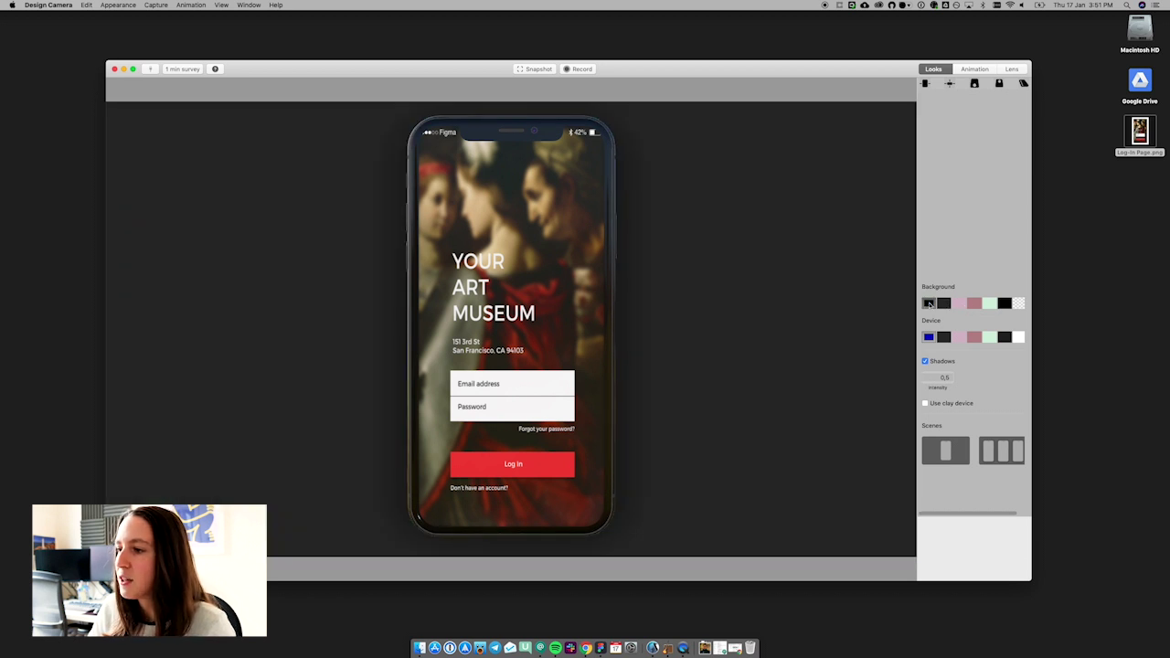
click(928, 303)
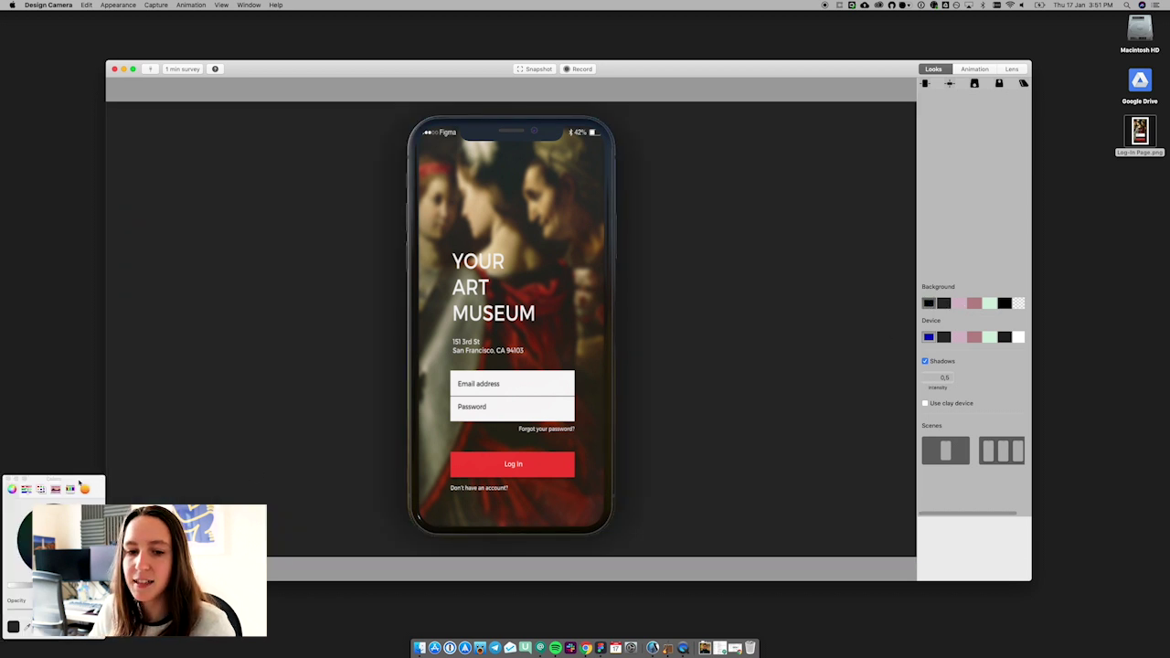
drag(52, 478, 205, 417)
click(163, 427)
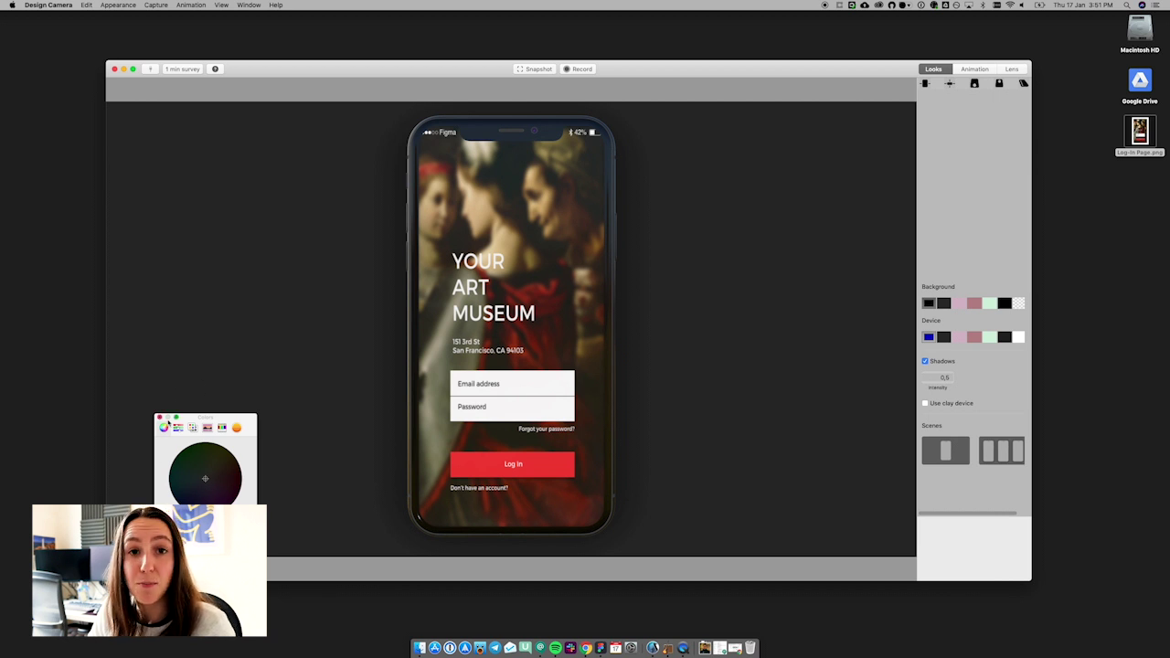
click(160, 418)
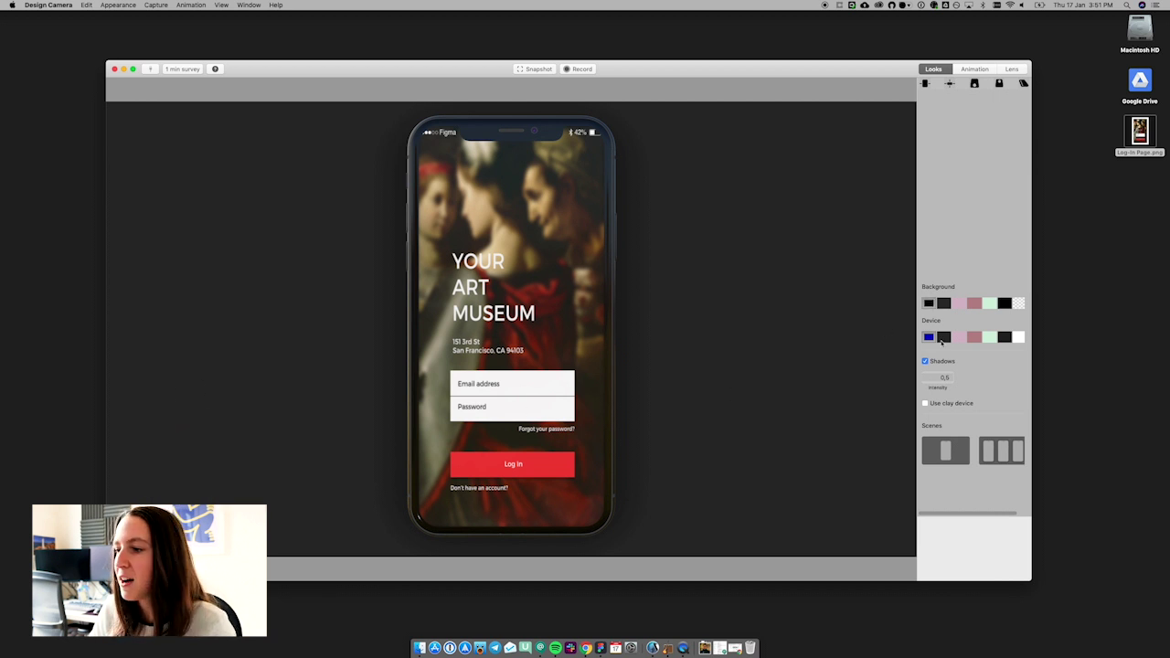
Step: Give the phone a dark frame with its drop shadow on and a realistic, non-clay finish
click(965, 337)
click(1002, 338)
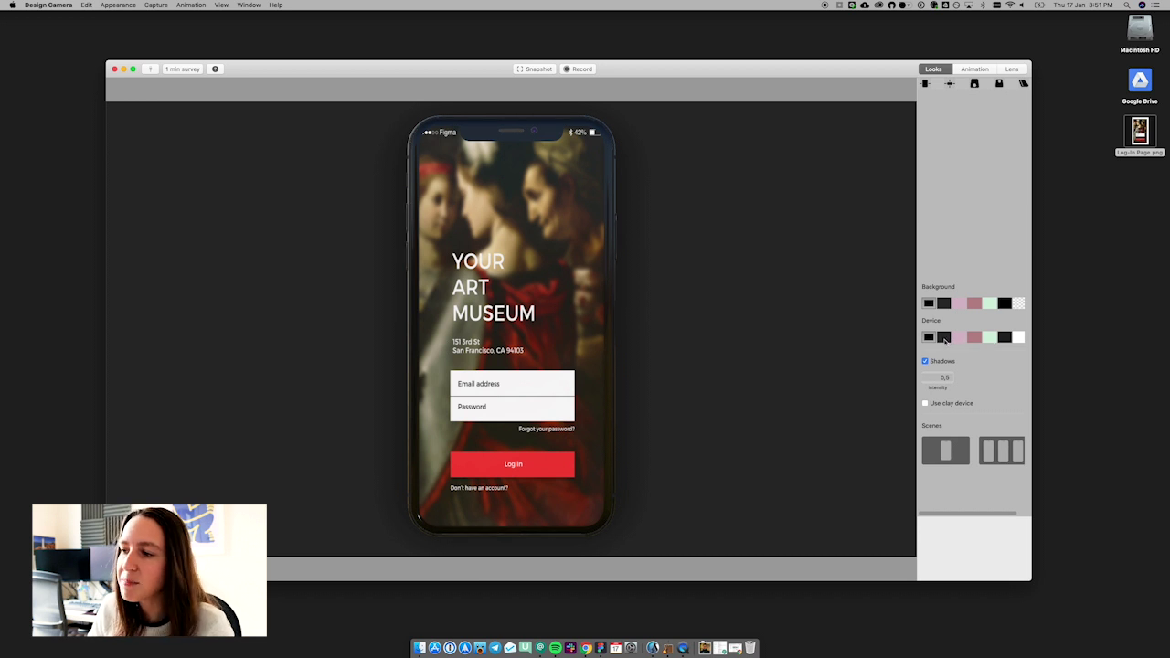
click(925, 361)
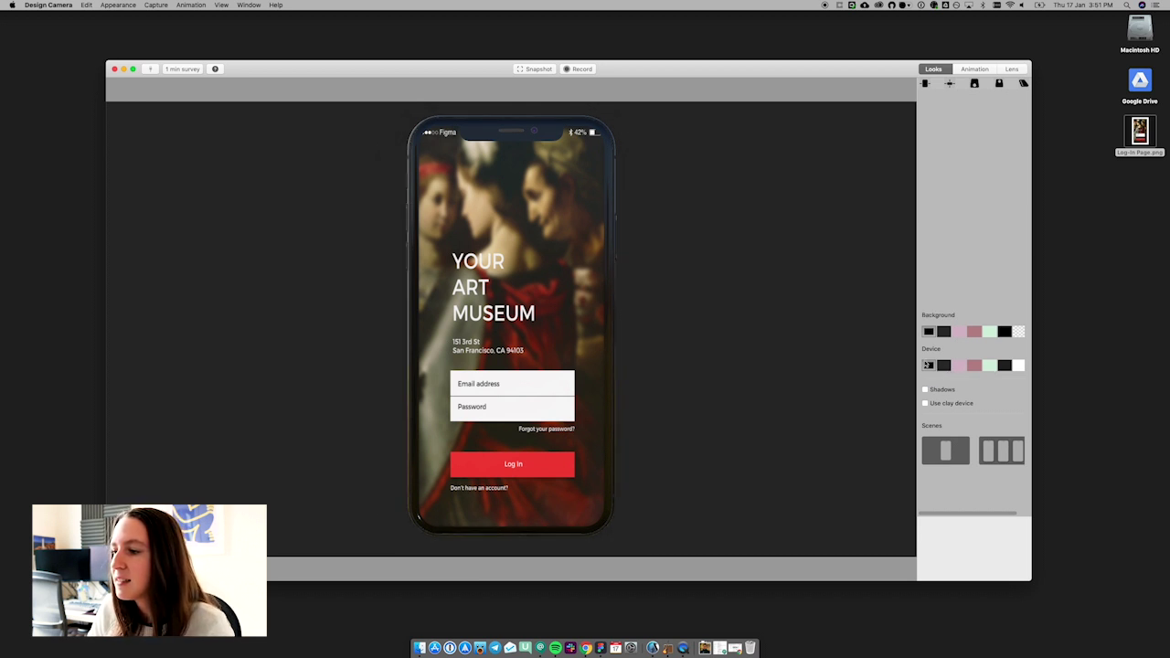
click(928, 365)
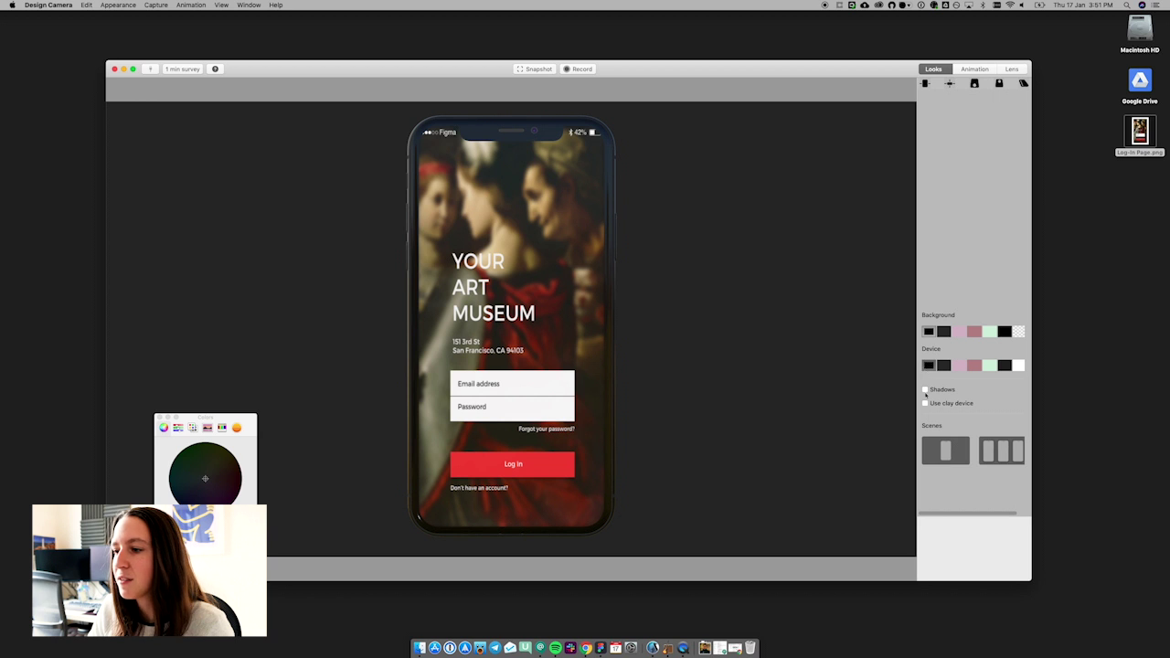
click(925, 389)
click(925, 403)
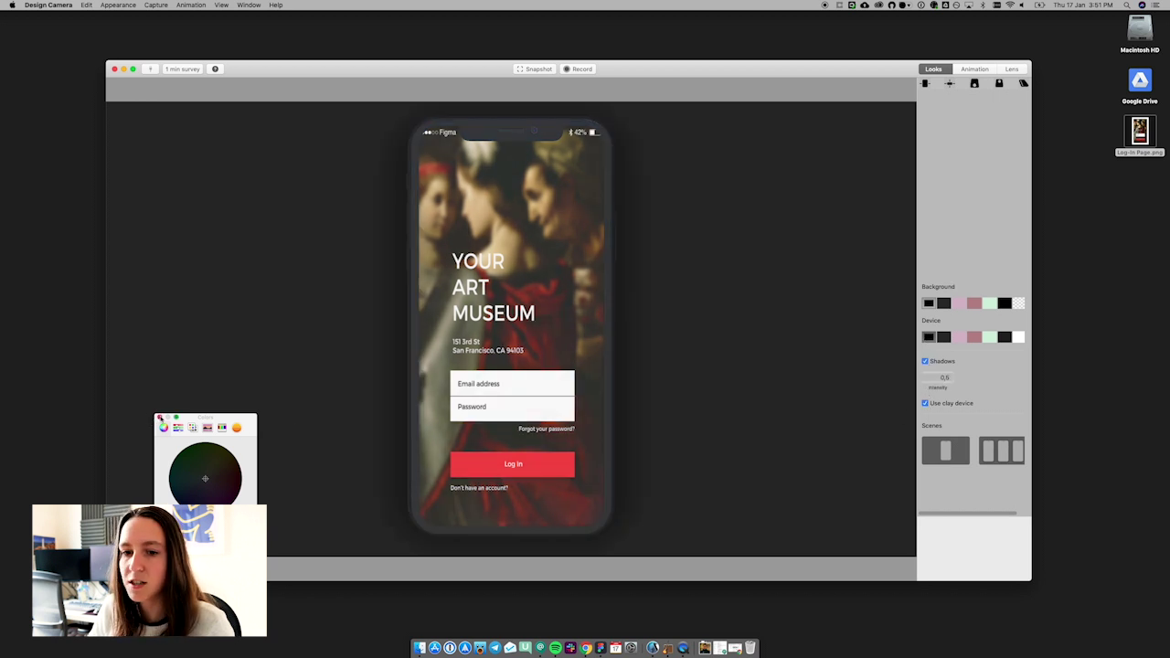
click(159, 417)
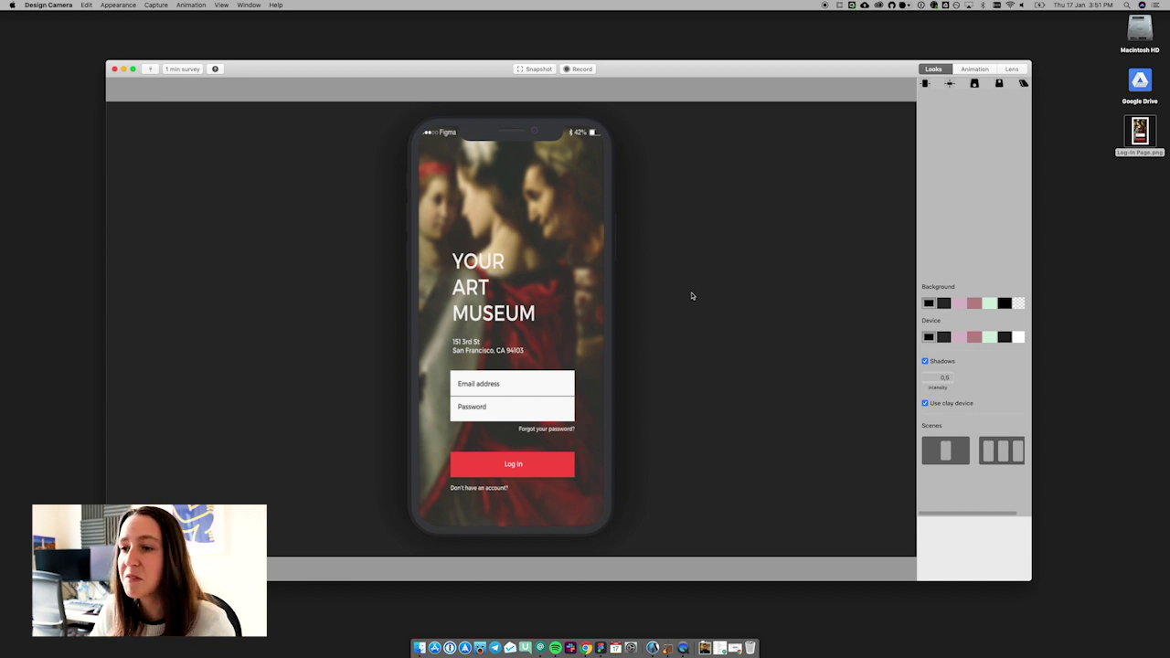
click(925, 403)
Step: Preview the three-phone scene, then the bottom close-up, top close-up and angled camera presets
click(994, 454)
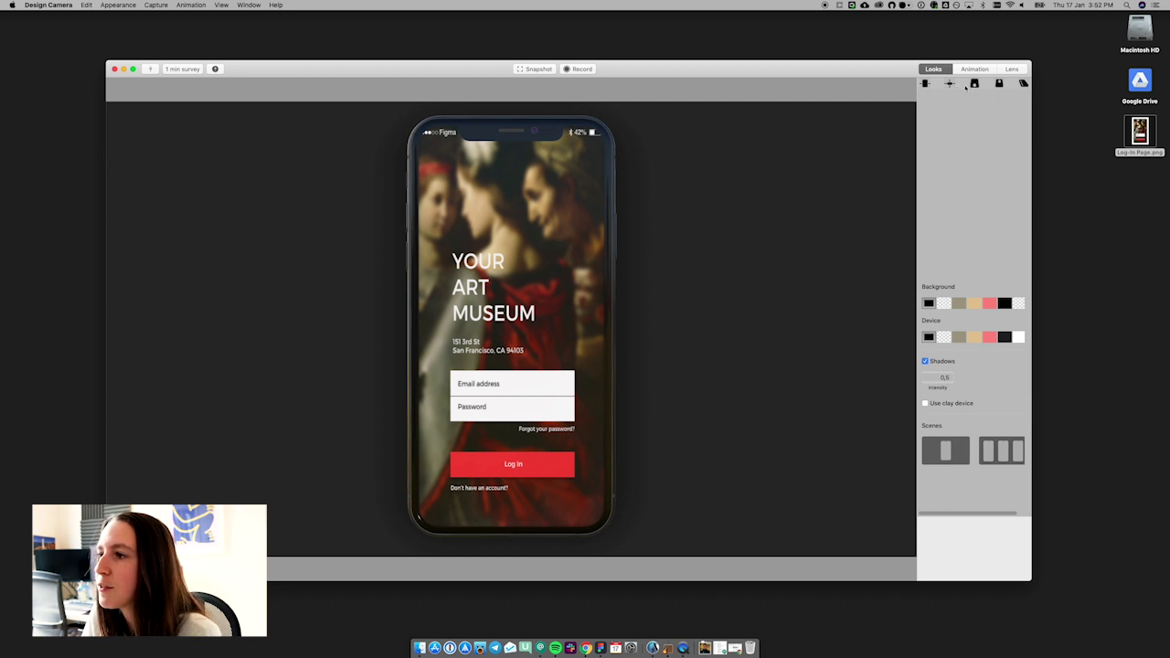
click(975, 83)
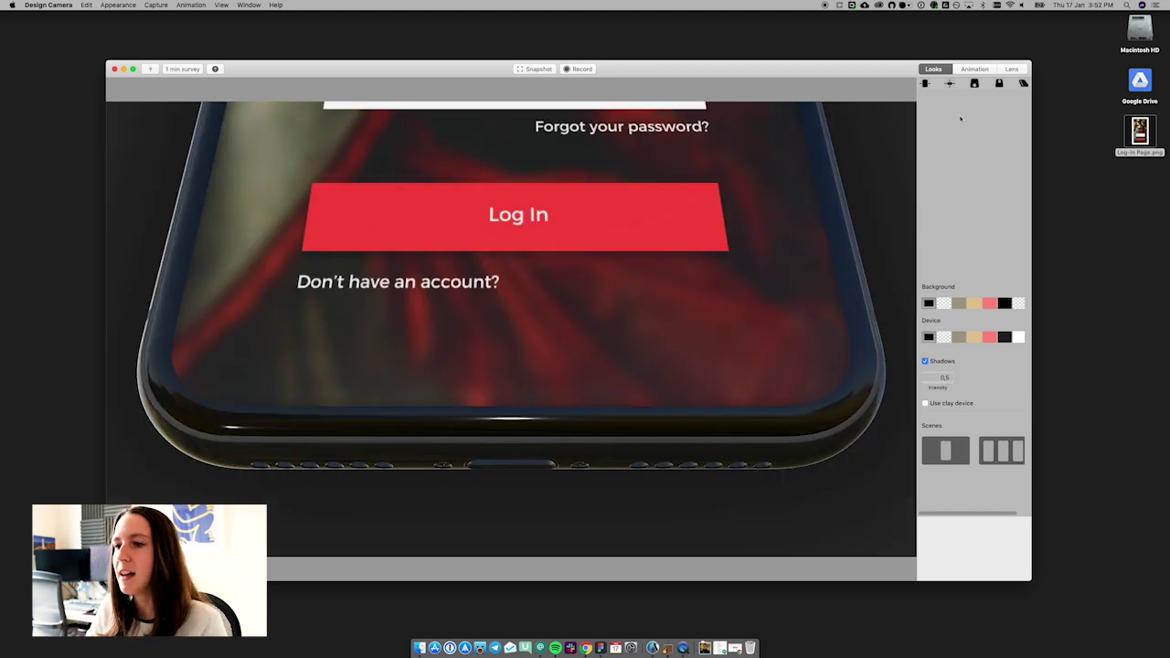
click(1000, 84)
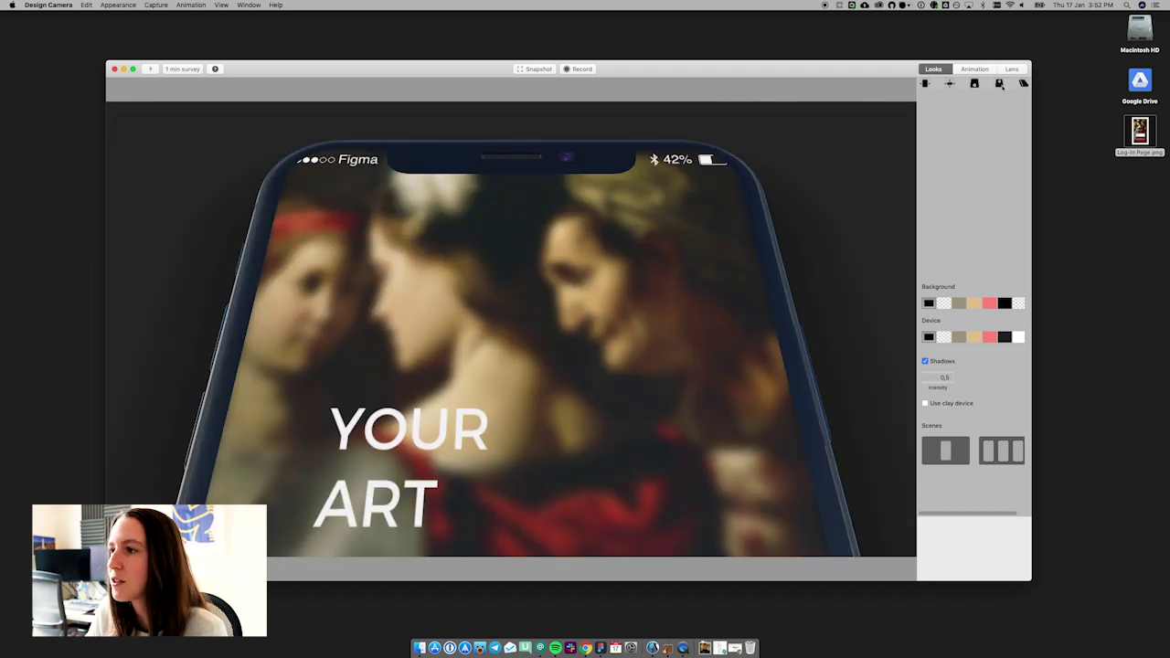
click(1023, 83)
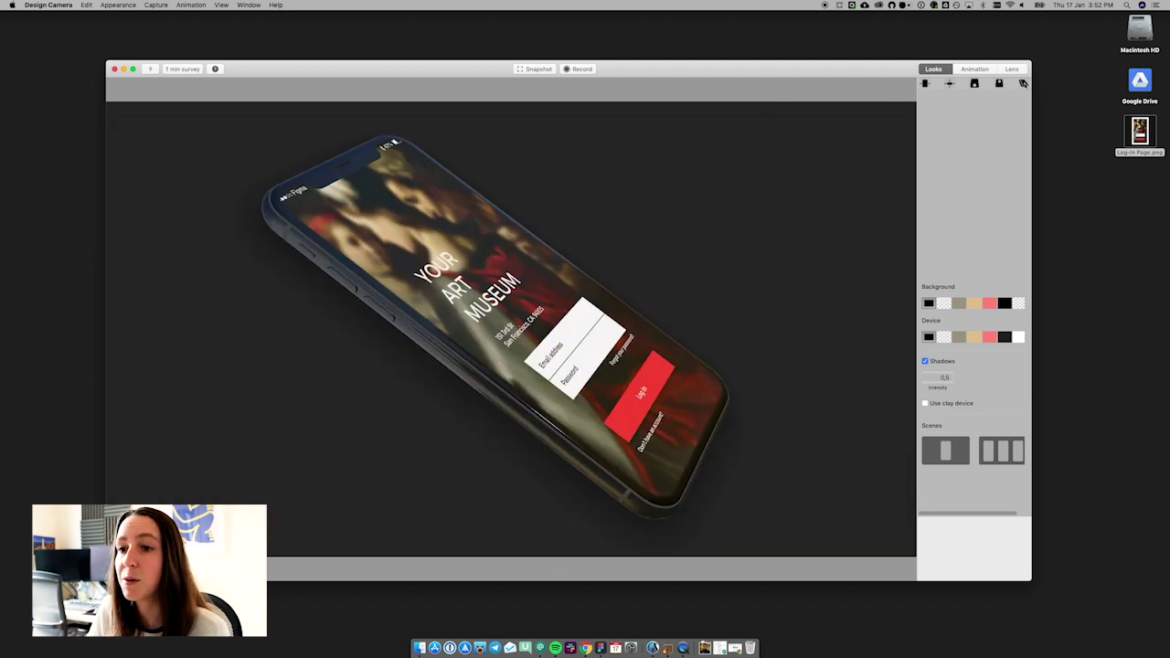
Step: Rotate the phone flatter, orbit to its back, then return to a straight-on front view
drag(540, 291, 708, 251)
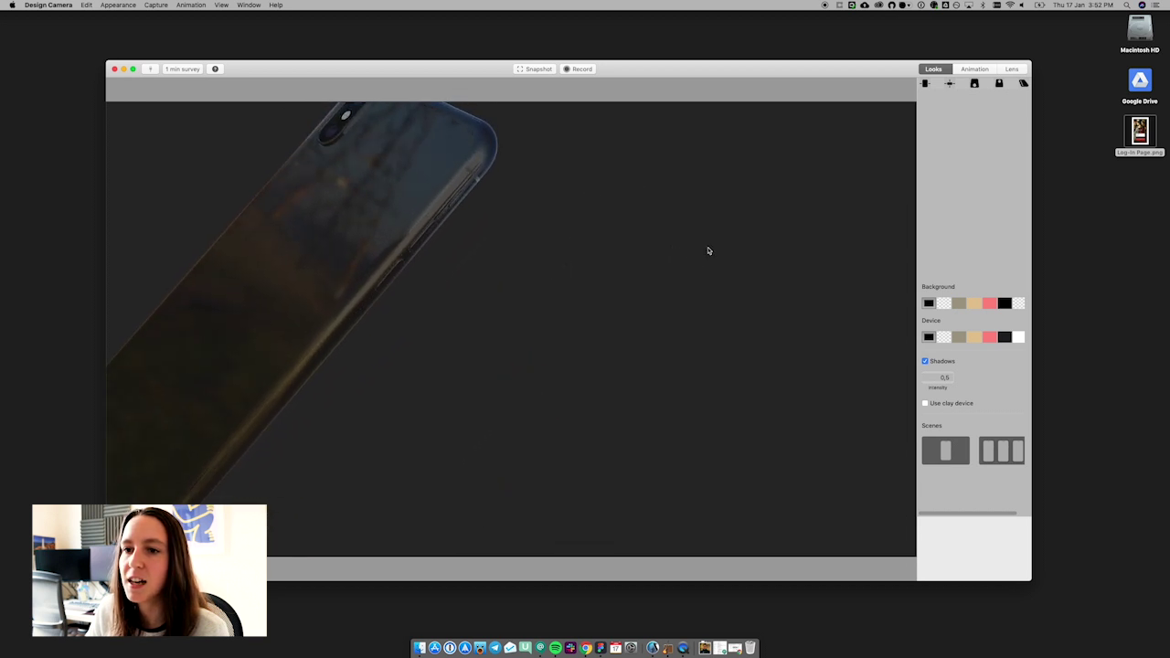
drag(256, 230, 63, 296)
drag(298, 246, 121, 287)
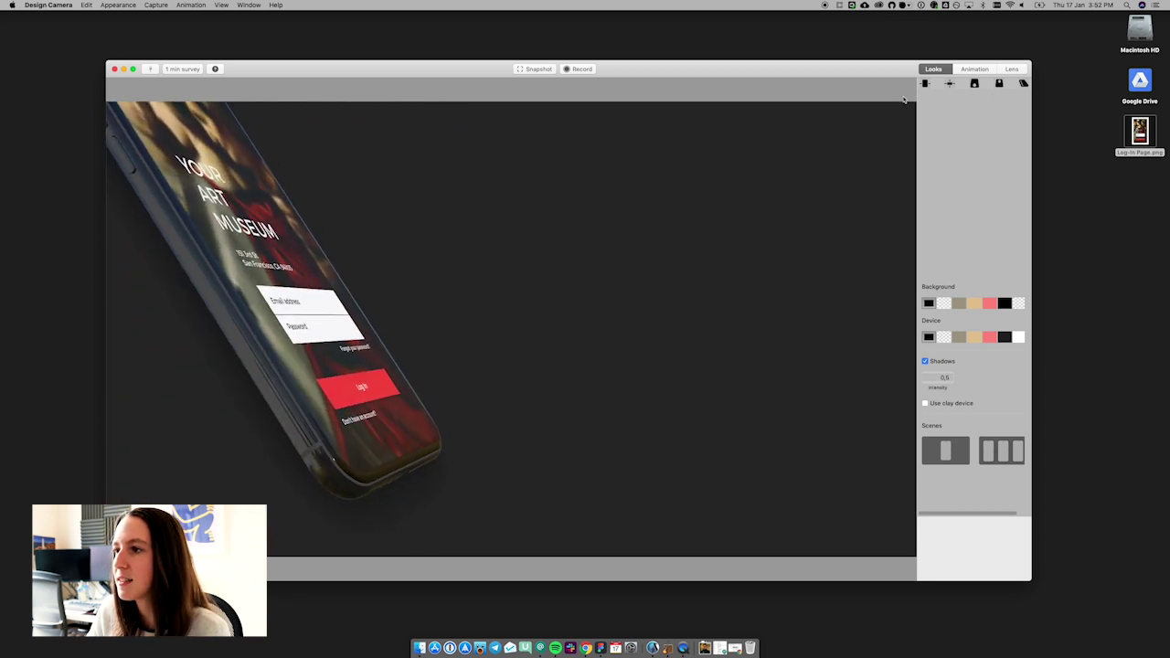
click(927, 84)
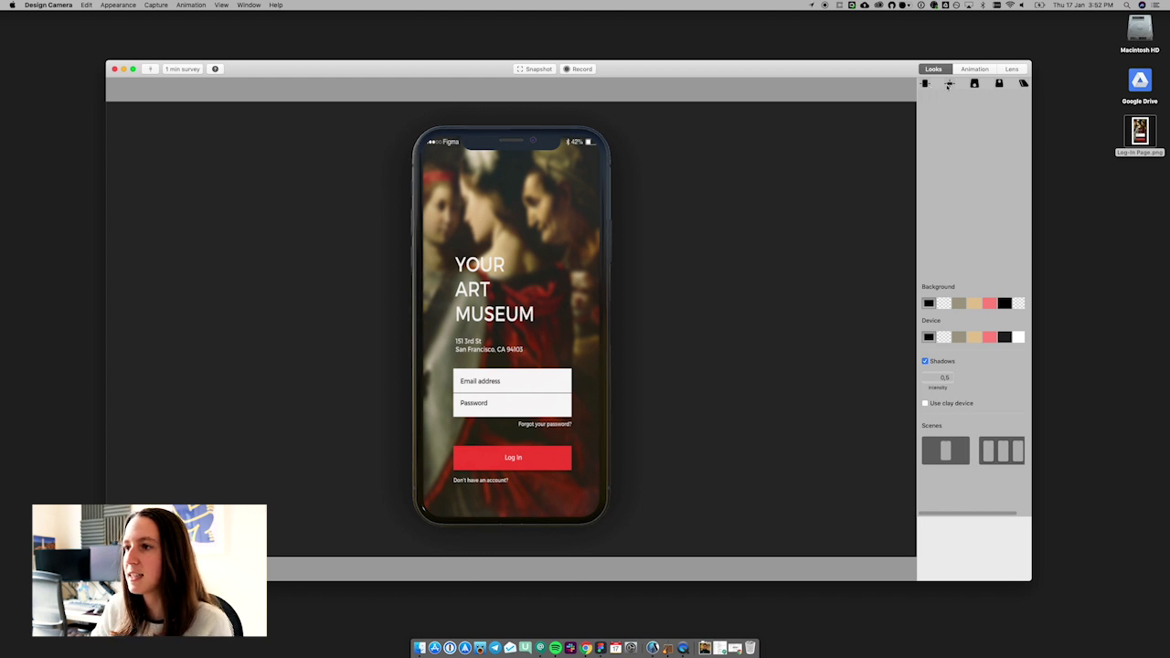
Step: Snapshot the tilted close-up view and export it as Untitled.png on the desktop
click(949, 84)
click(535, 70)
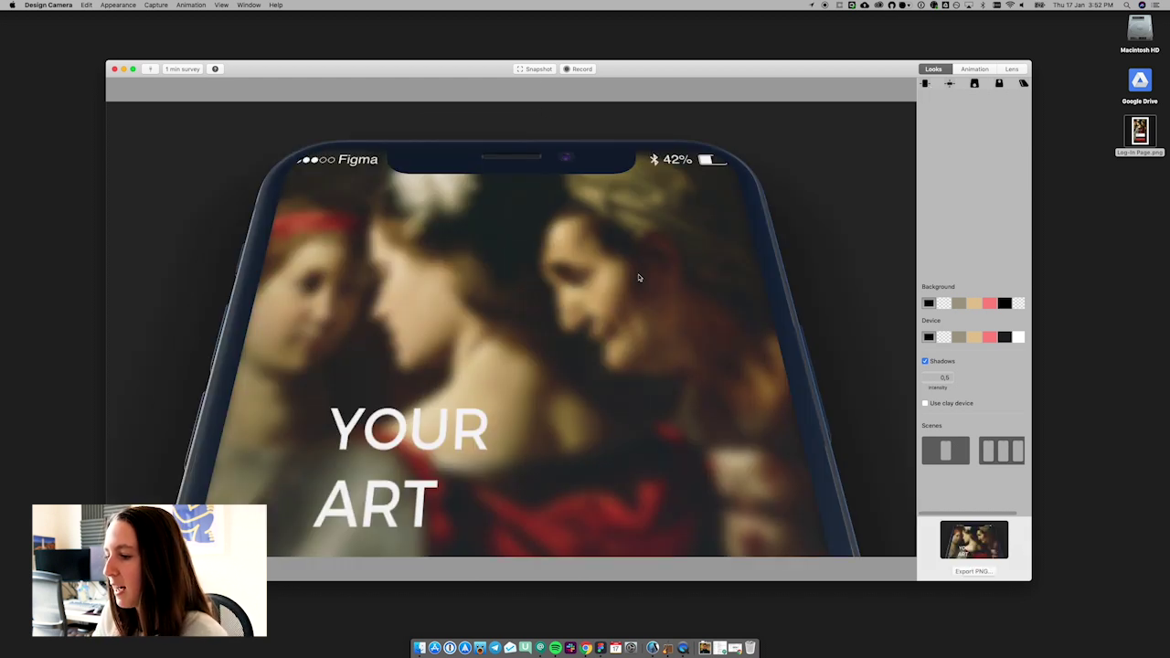
click(985, 571)
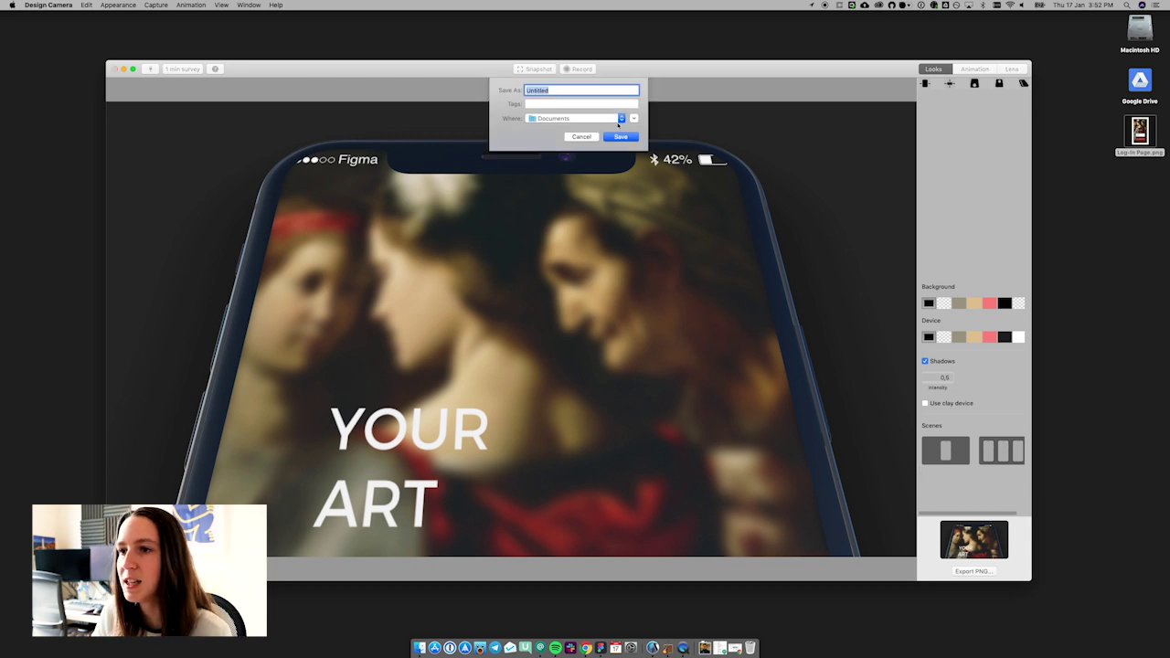
click(619, 119)
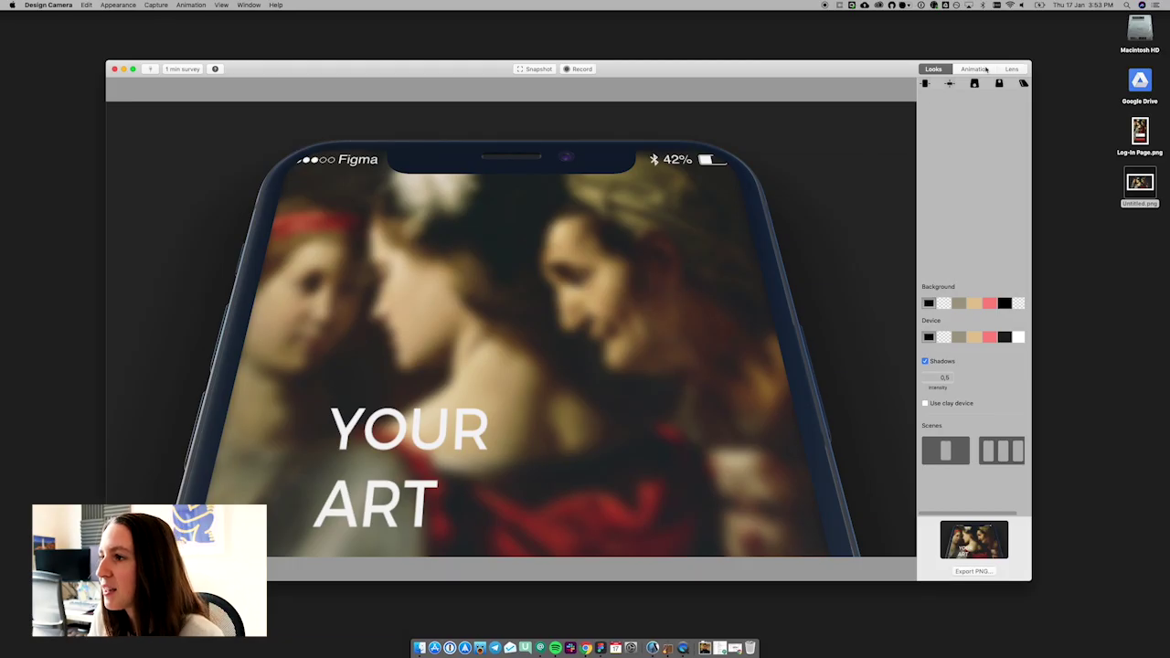
click(976, 70)
Step: Preview the first, fourth and fifth animation presets, ending back on the first
click(1002, 134)
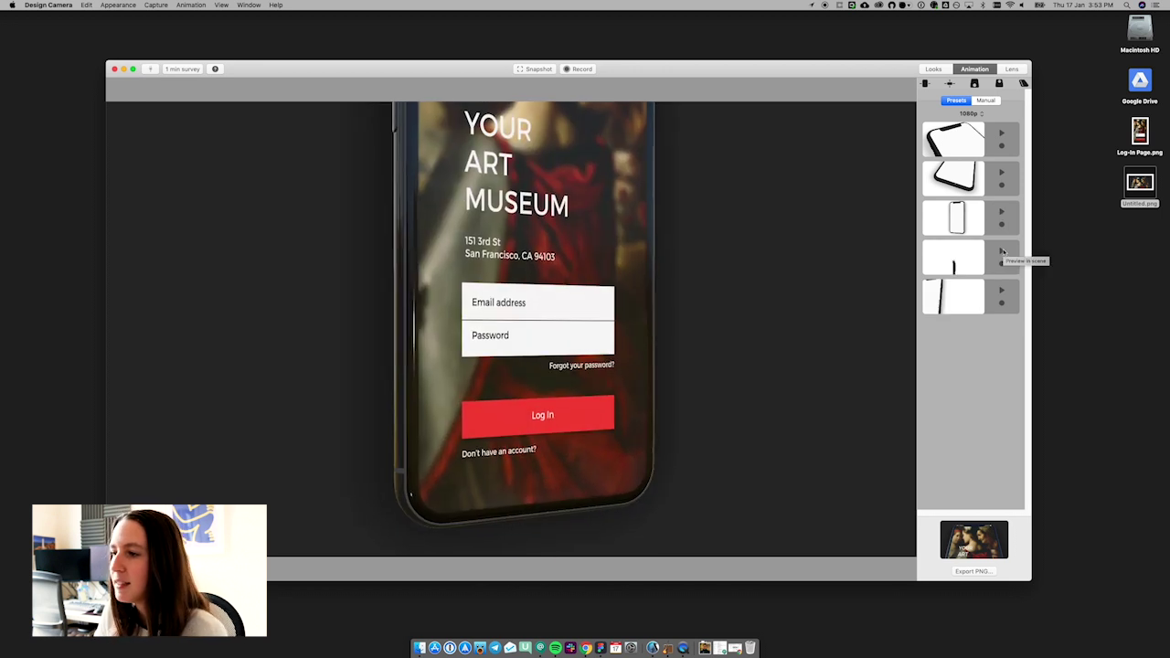
click(1002, 251)
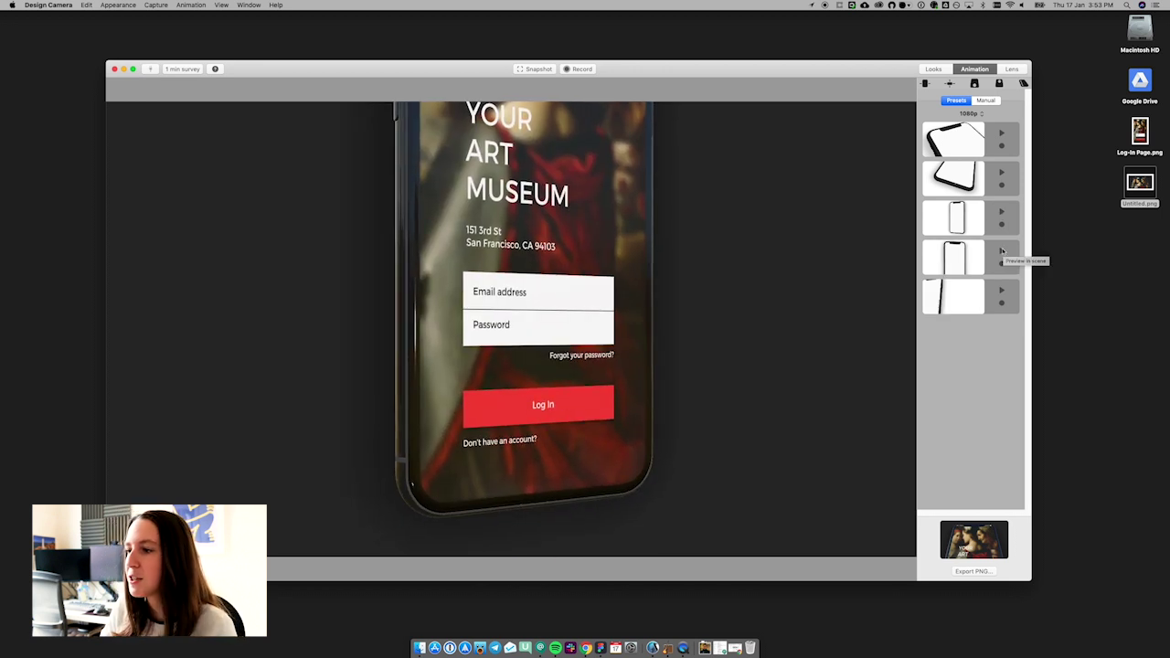
click(1002, 292)
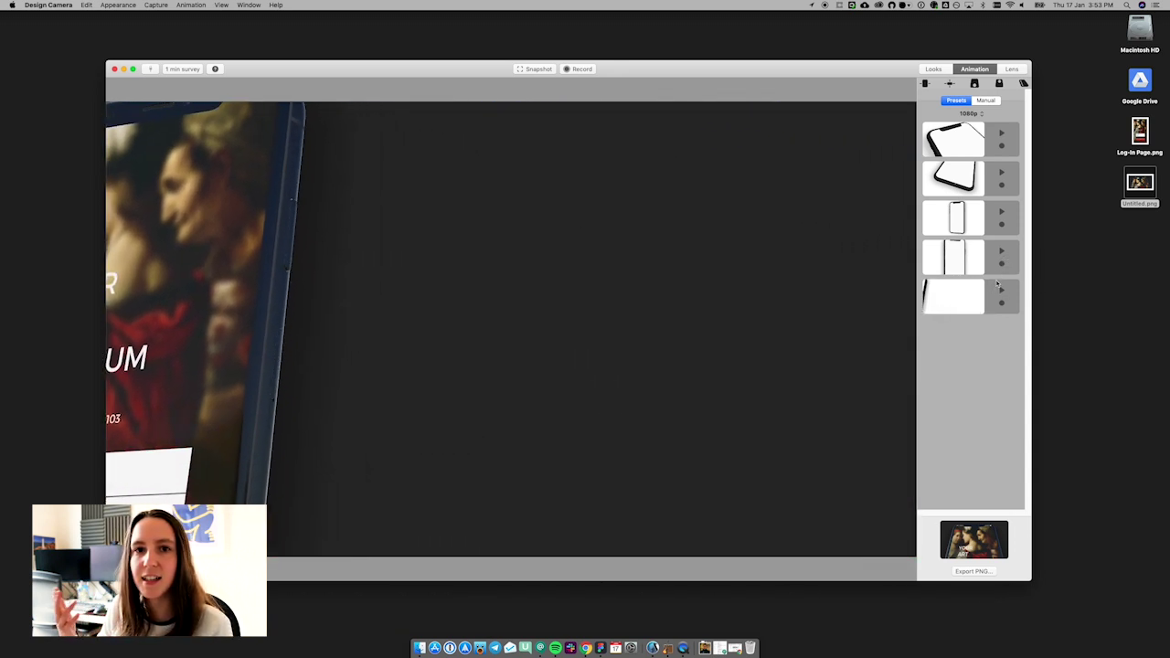
click(1002, 135)
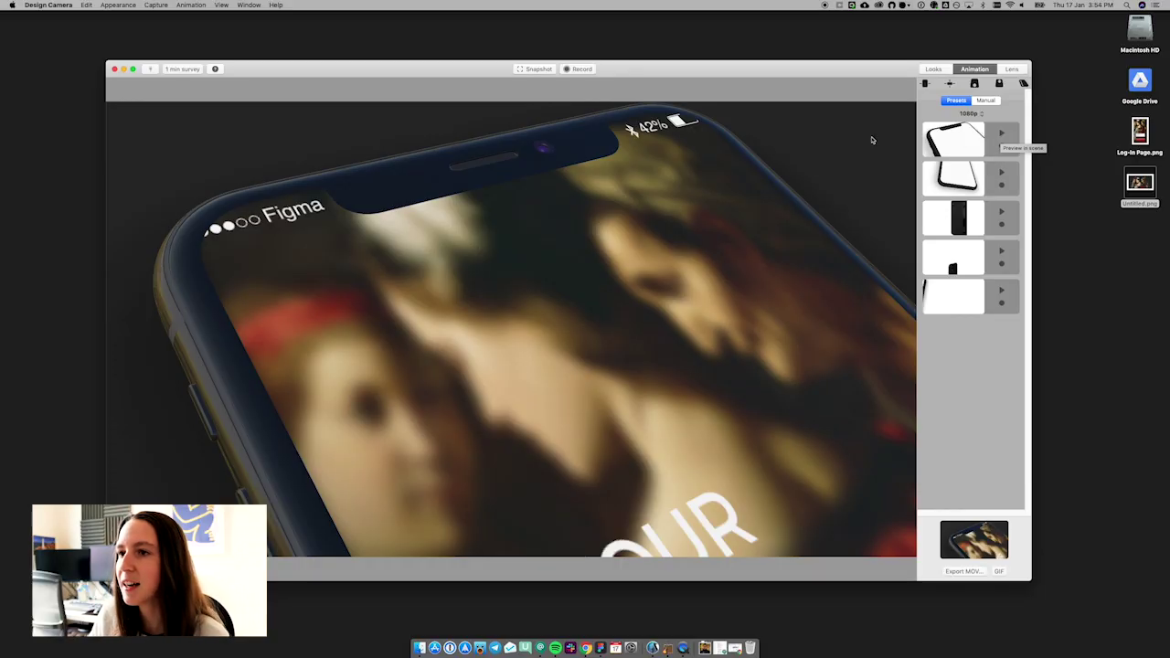
Step: Record the phone animation using a preset and export it as Untitled.mov on the desktop
click(1001, 133)
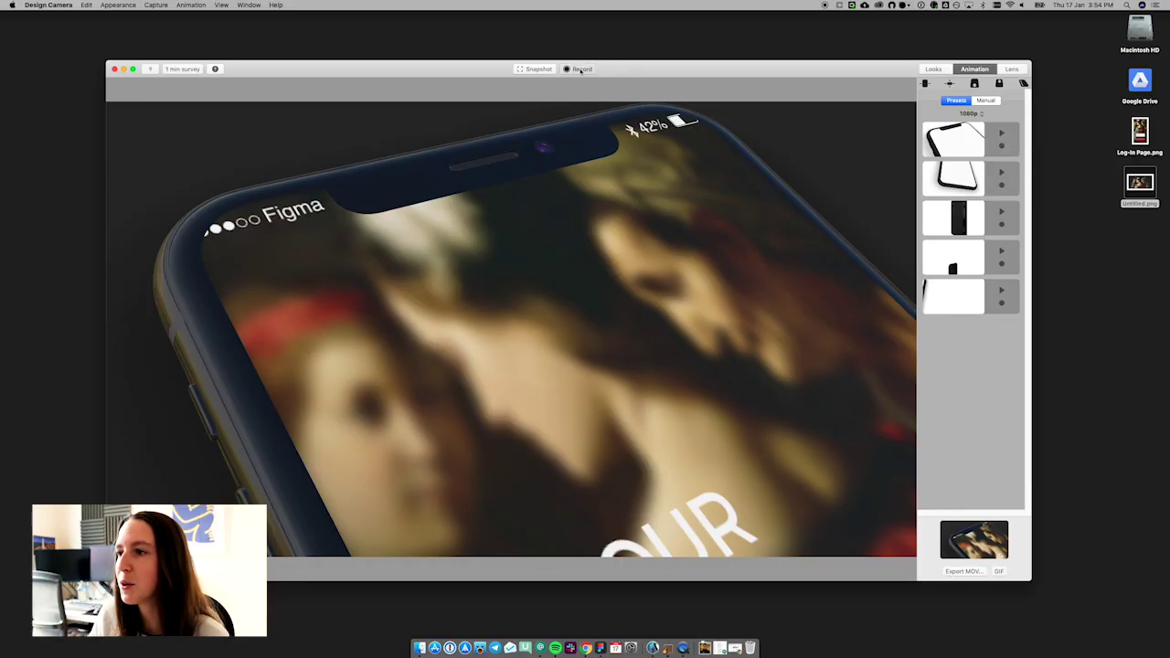
click(1001, 173)
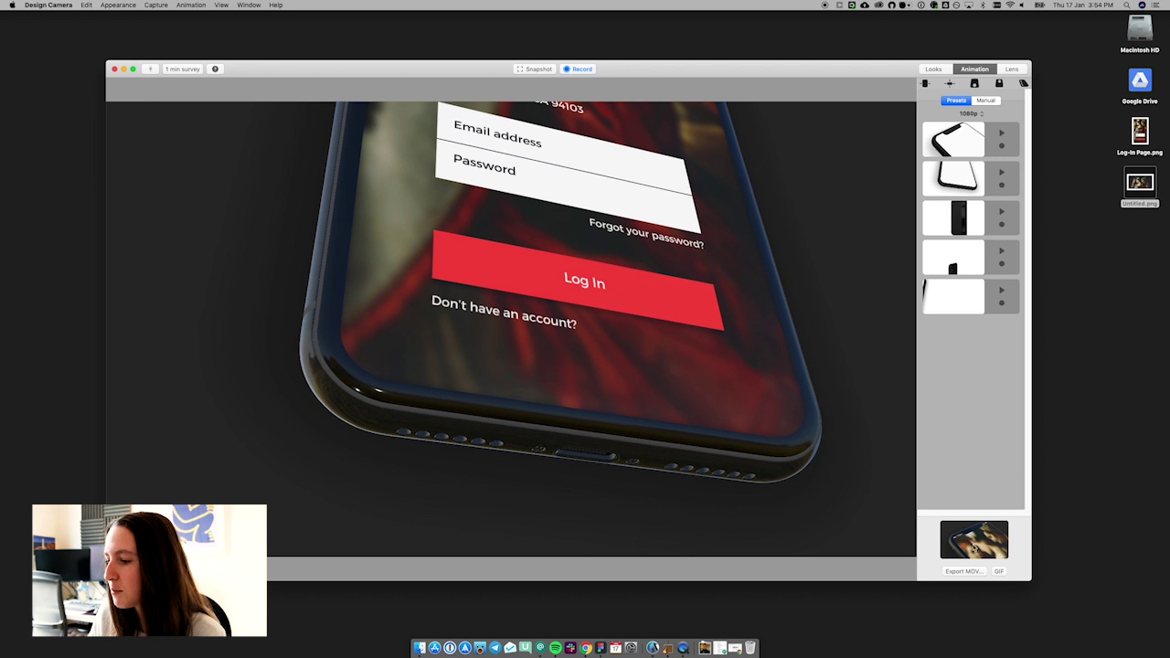
click(976, 573)
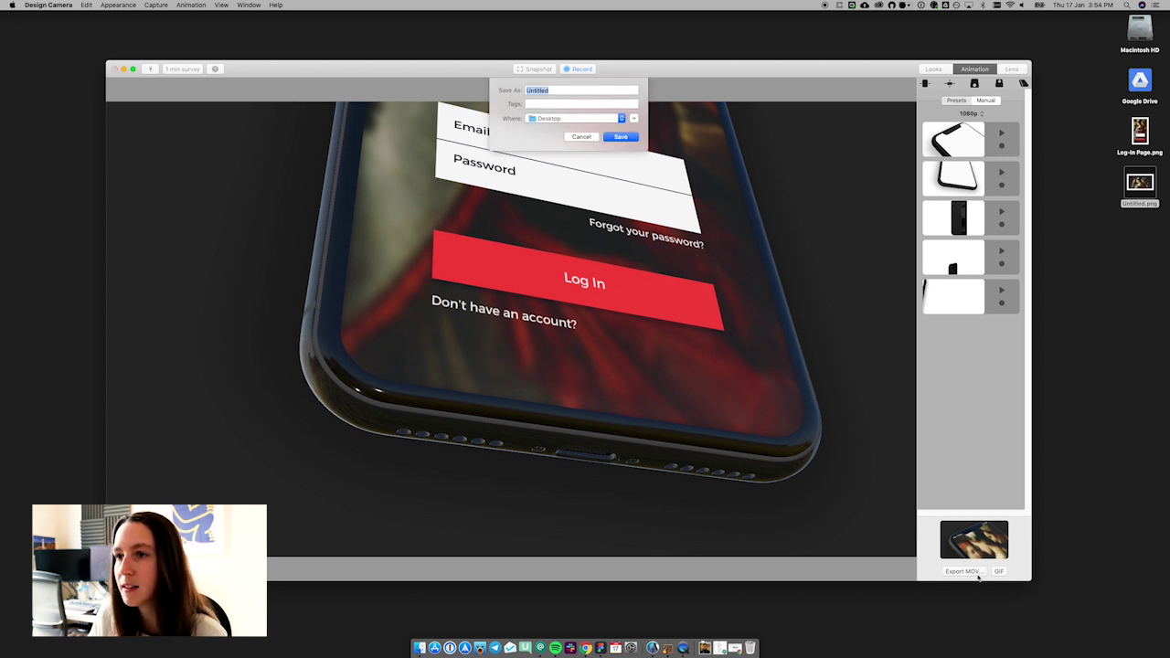
click(620, 137)
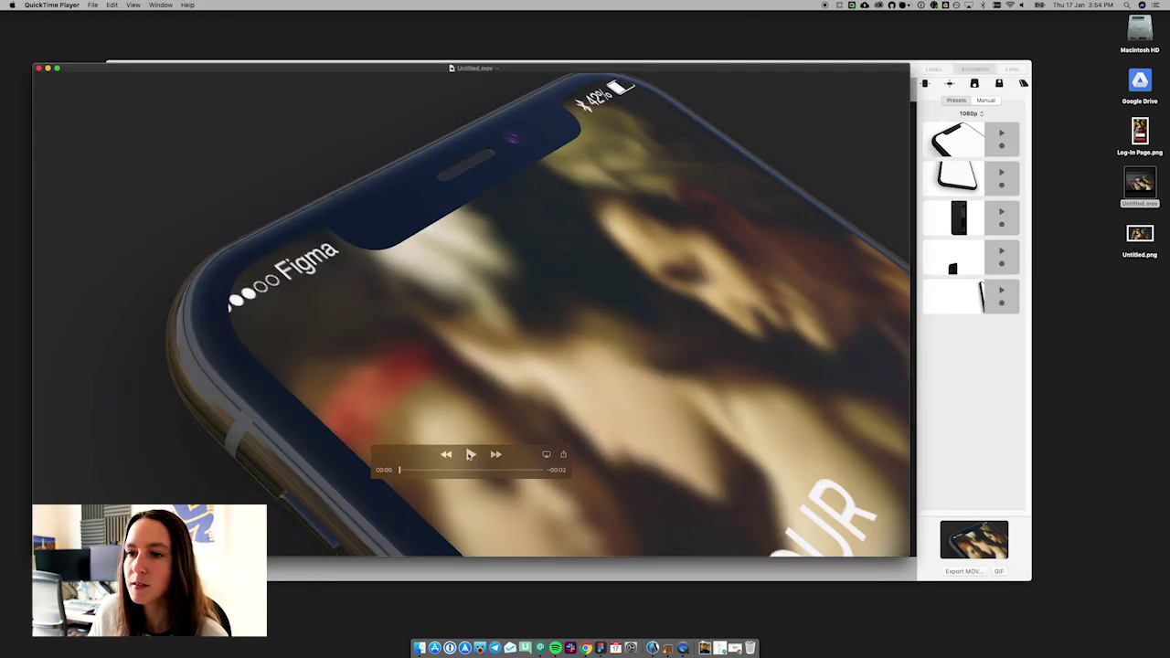
Step: Play the exported Untitled.mov in QuickTime Player
click(469, 454)
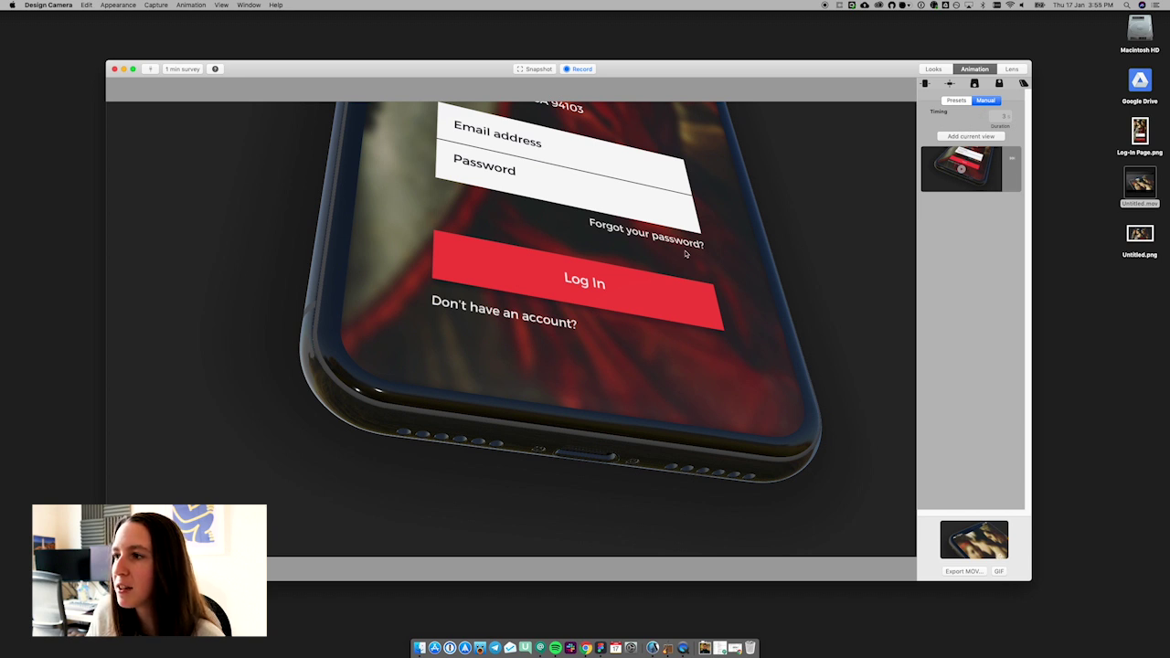
Step: Save the phone's bottom-edge view as a manual keyframe, then preview the first four presets
drag(685, 254, 289, 408)
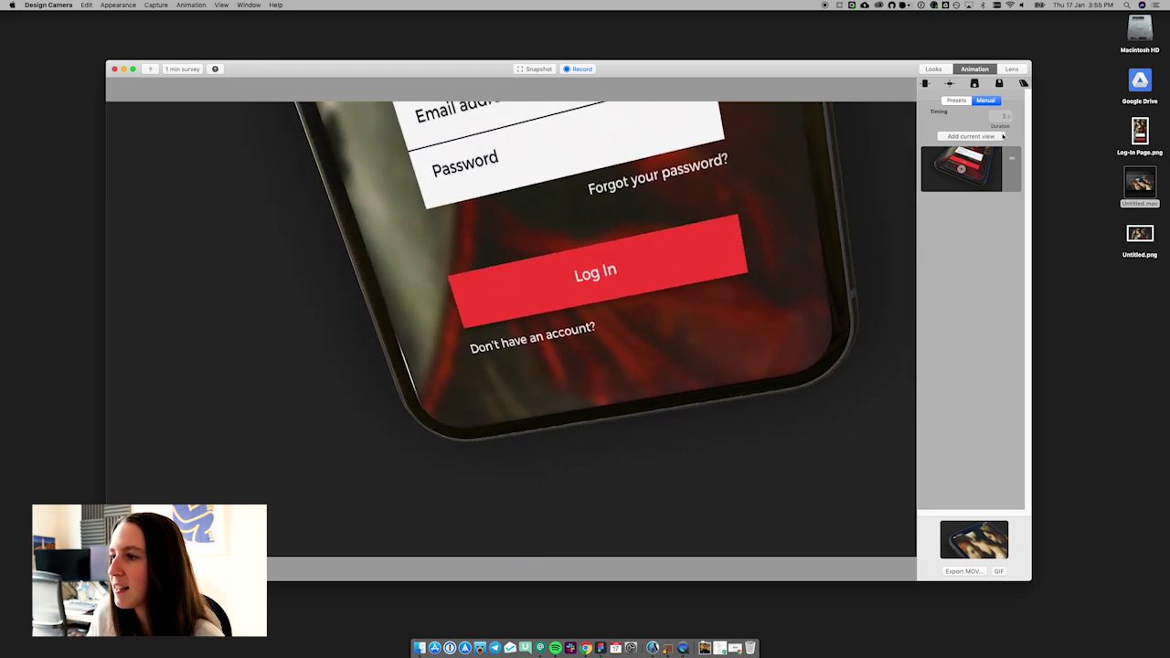
click(996, 137)
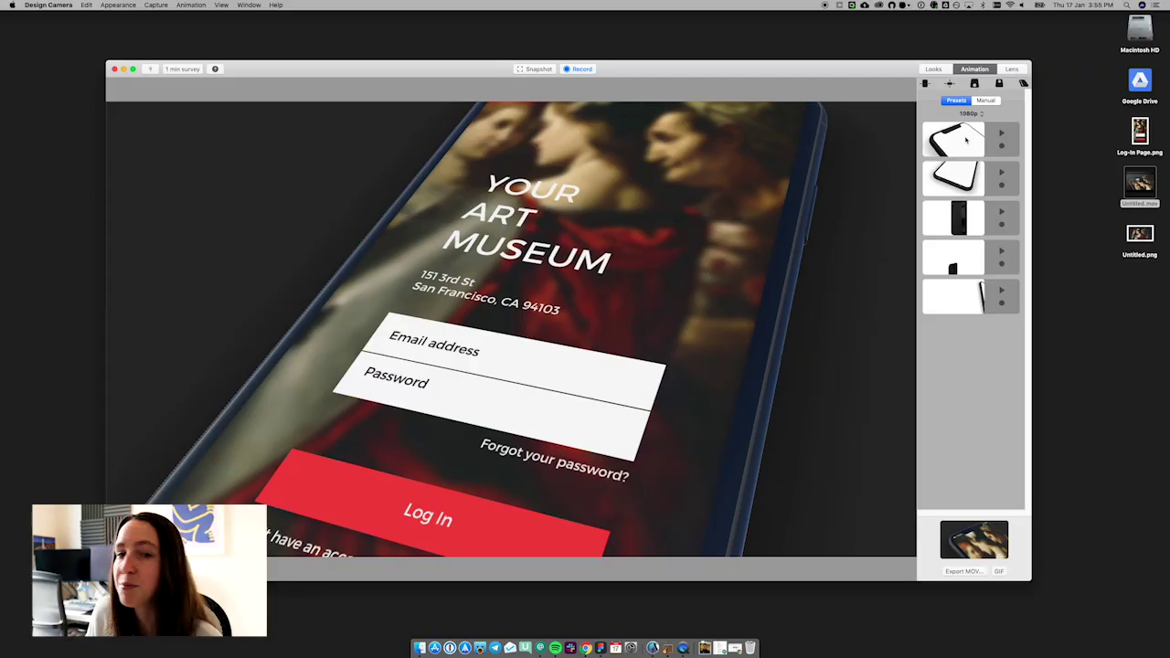
click(1001, 134)
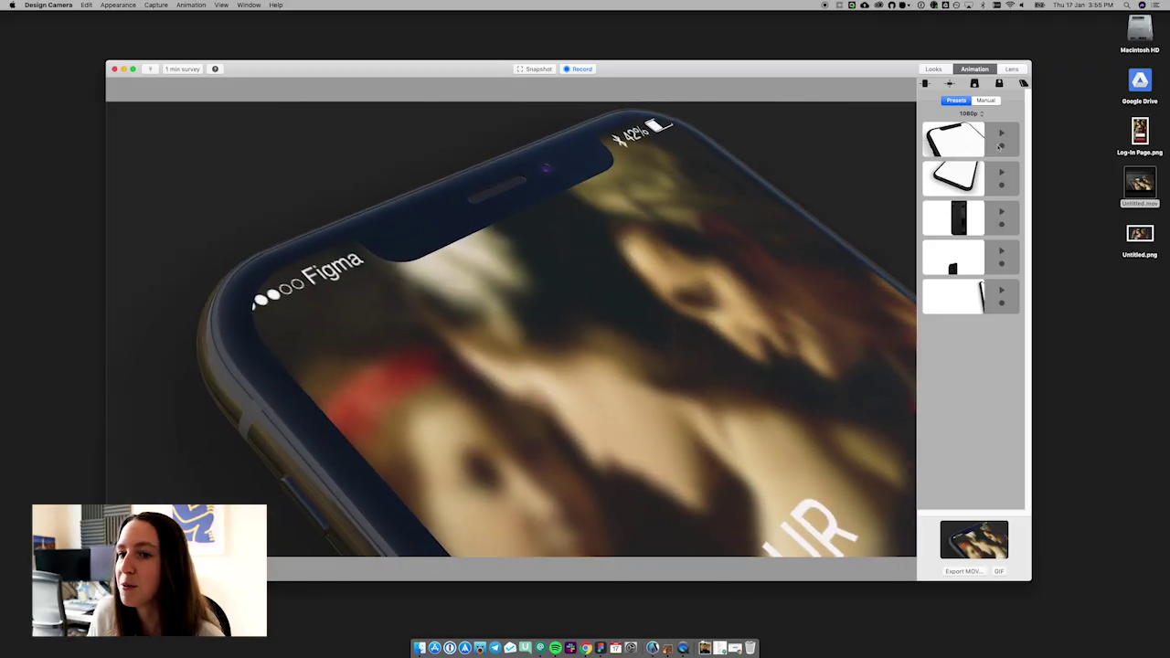
click(1001, 173)
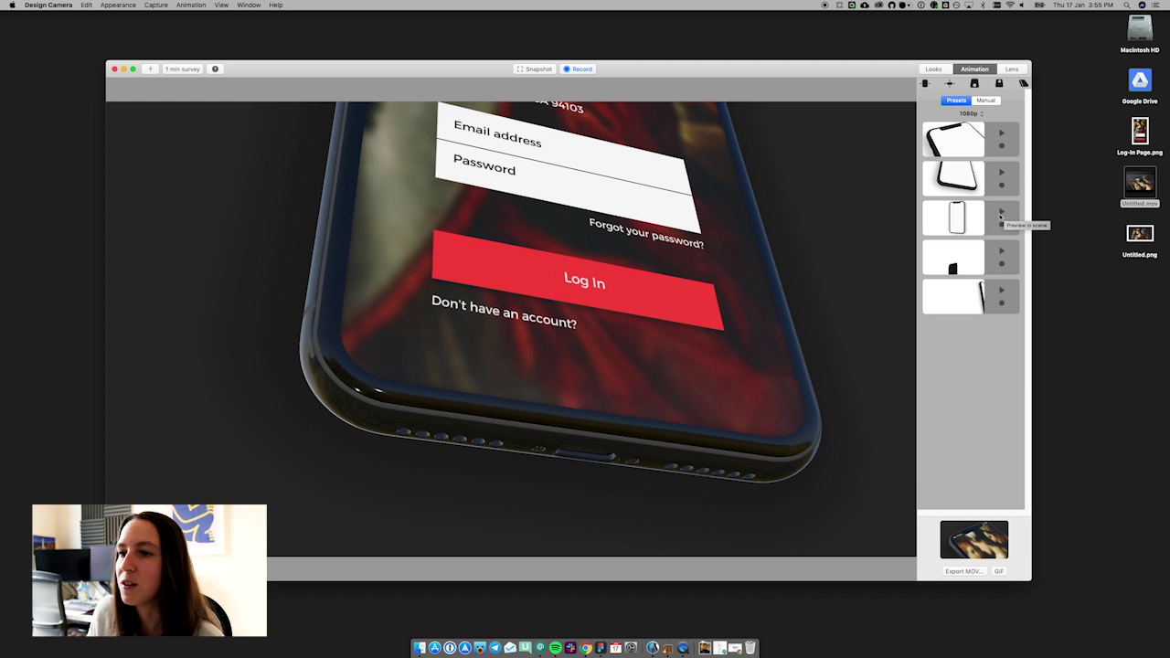
click(1002, 213)
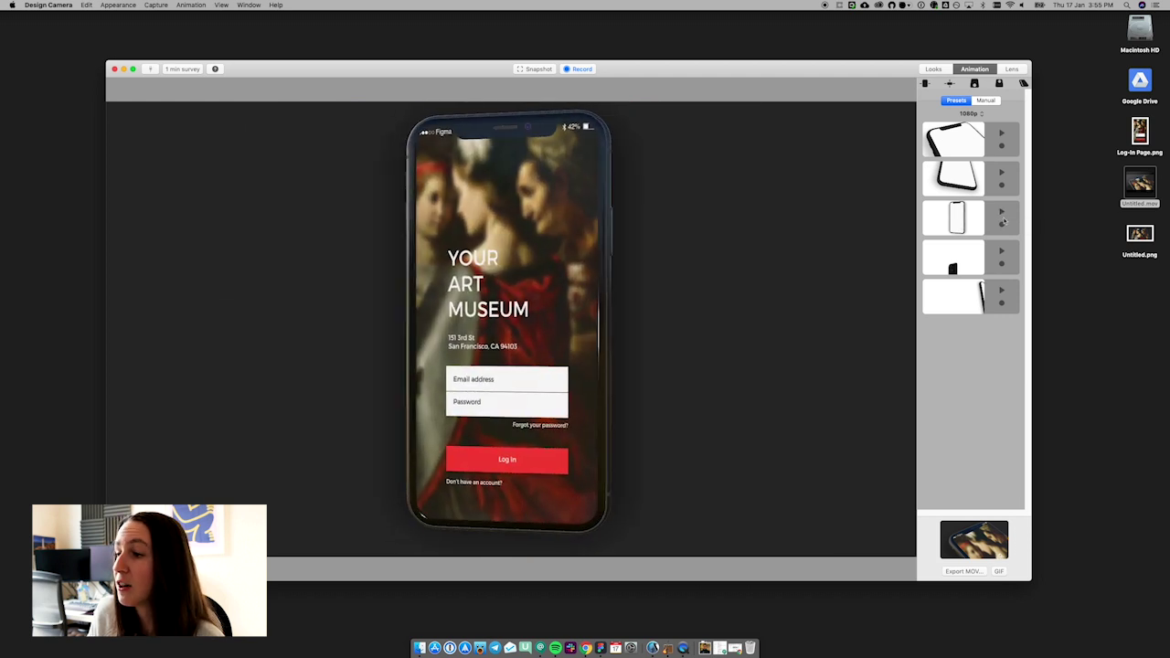
click(1001, 254)
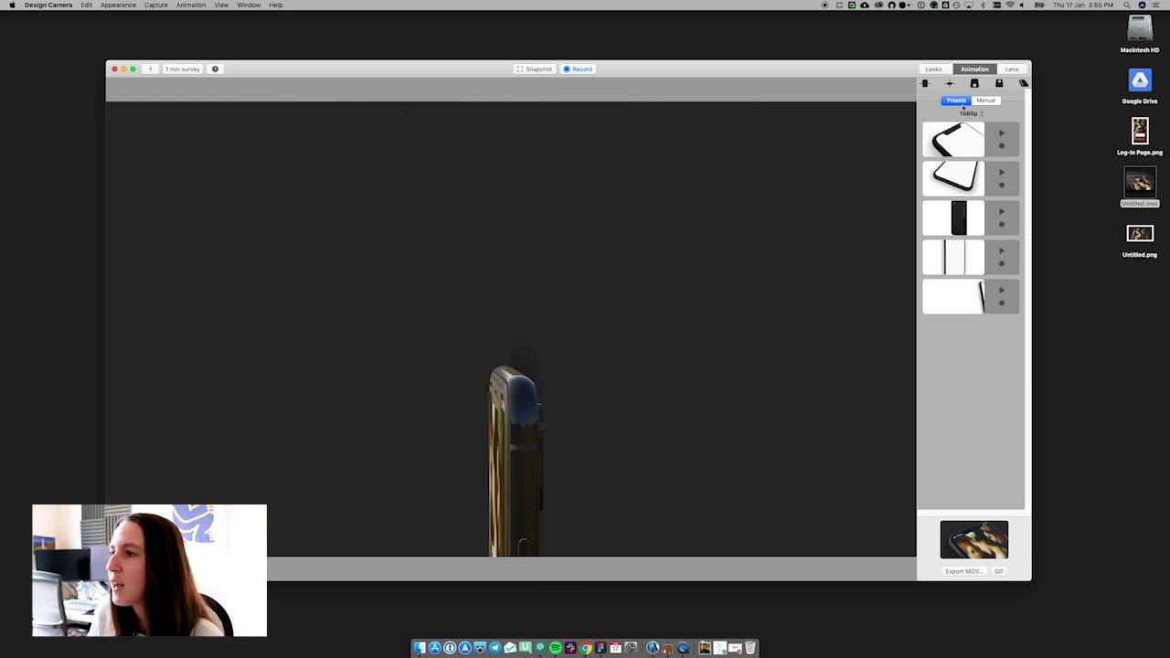
click(1012, 69)
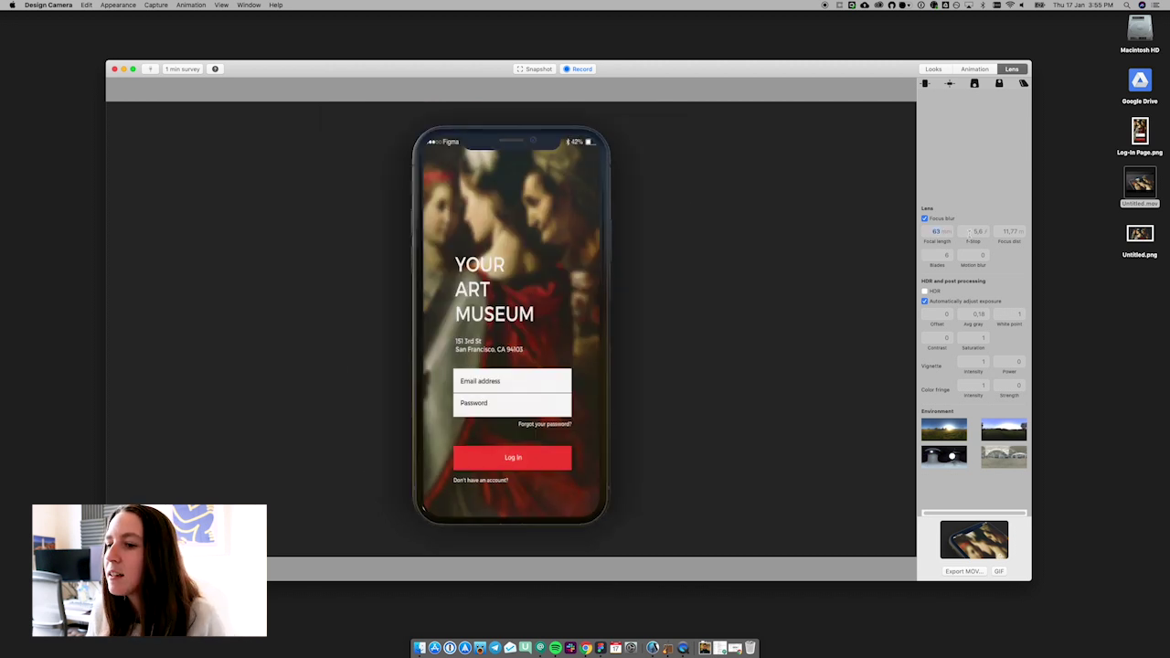
Step: Set the lens focal length to 100 and rotate the phone through a few 3D angles
text(100)
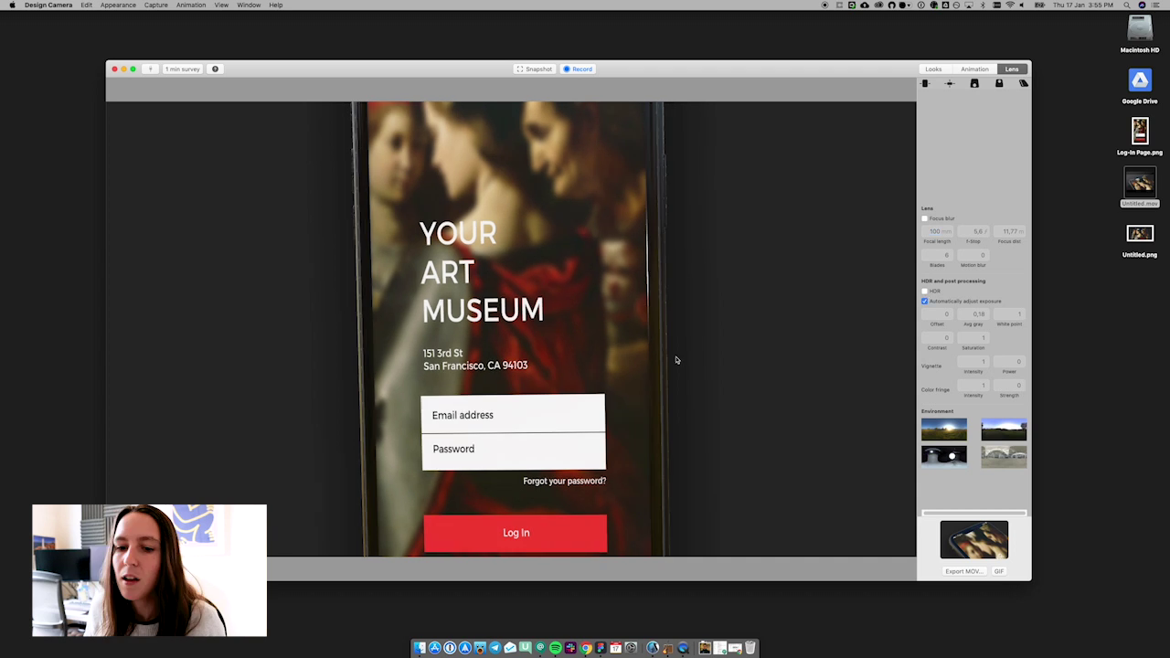
drag(674, 360, 538, 363)
drag(425, 351, 628, 334)
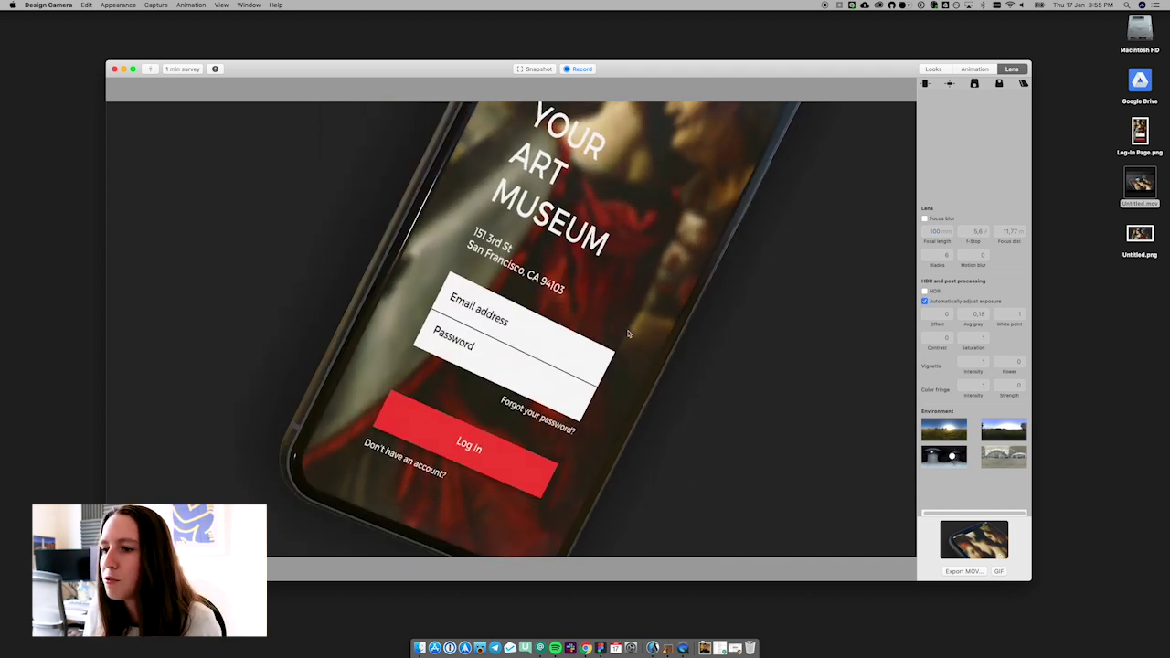
drag(578, 304, 562, 321)
Step: Reset the phone mockup to a straight front view
scroll(562, 320, down, 10)
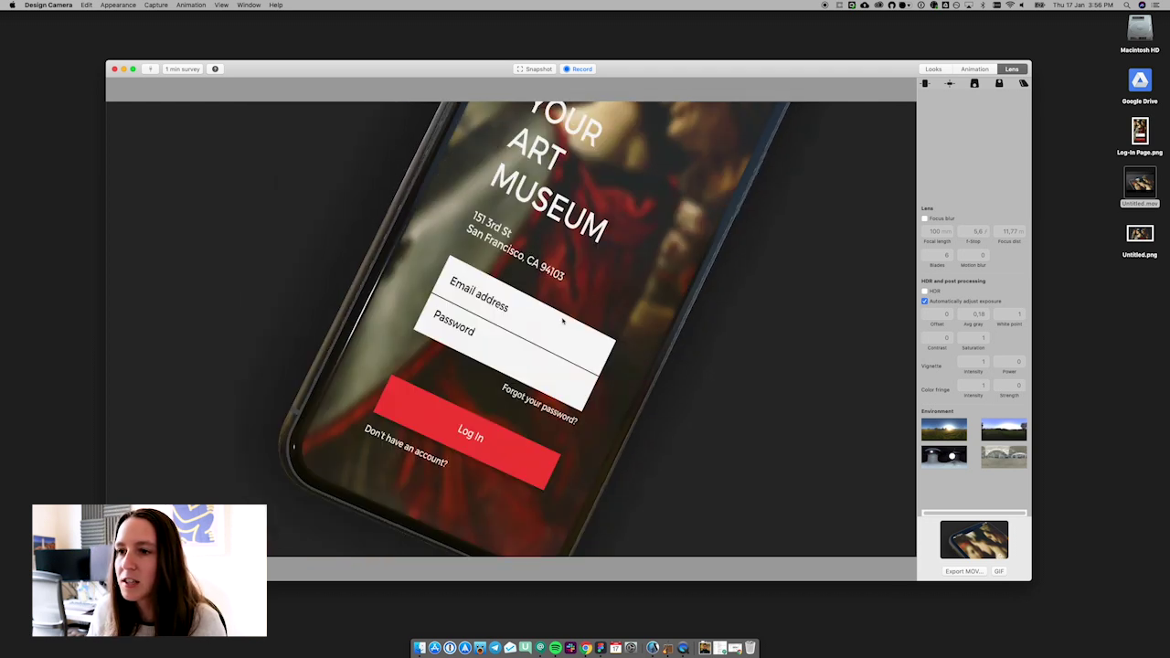
scroll(562, 321, up, 5)
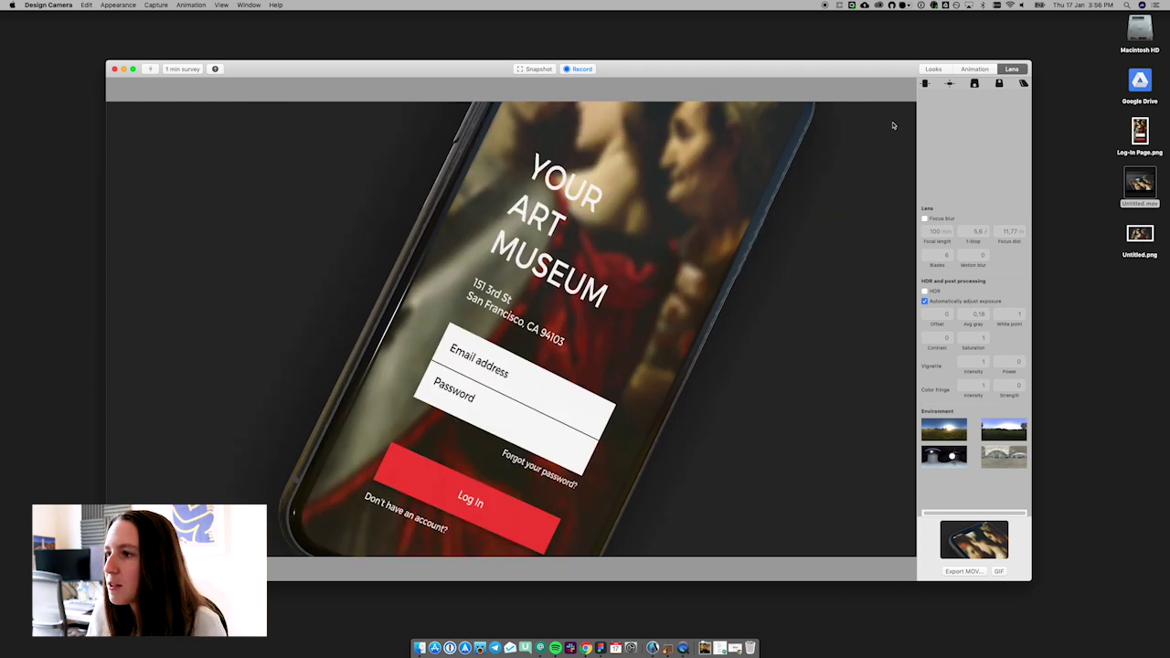
click(925, 84)
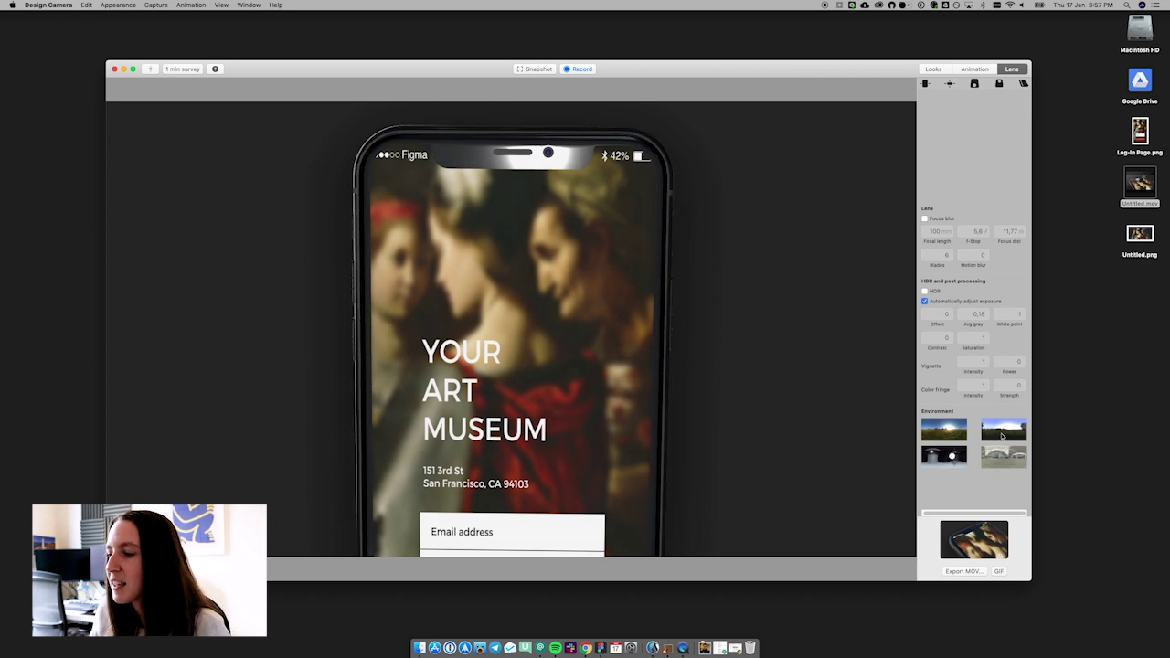
Step: Rotate the login-screen phone so it leans diagonally toward the right
drag(789, 390, 643, 405)
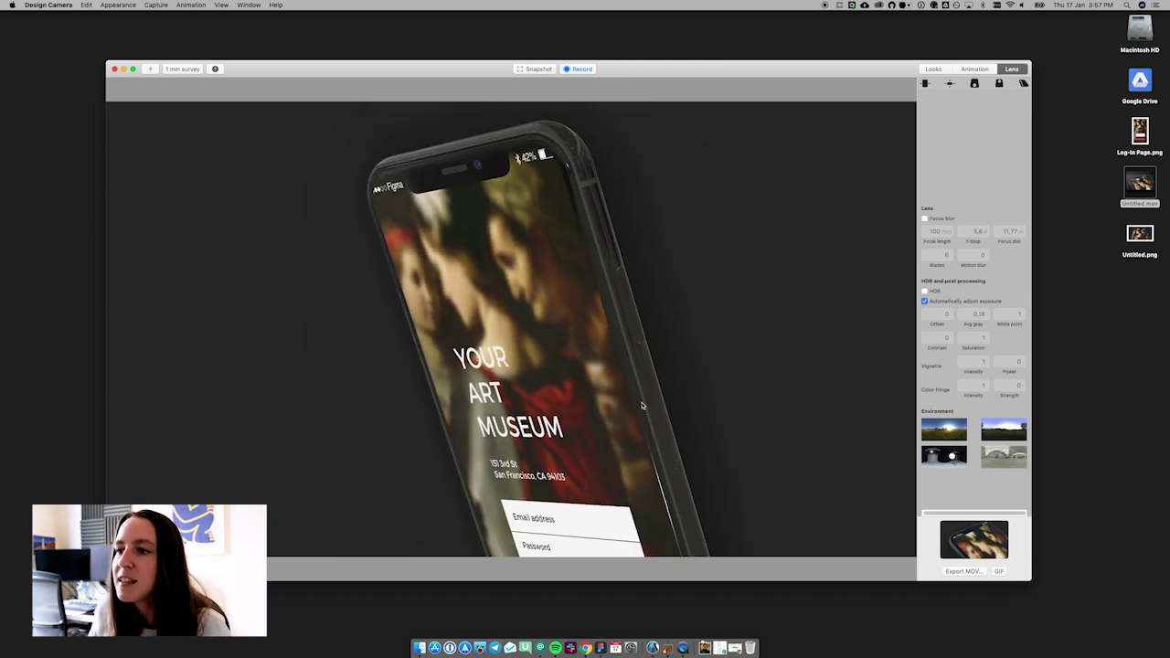